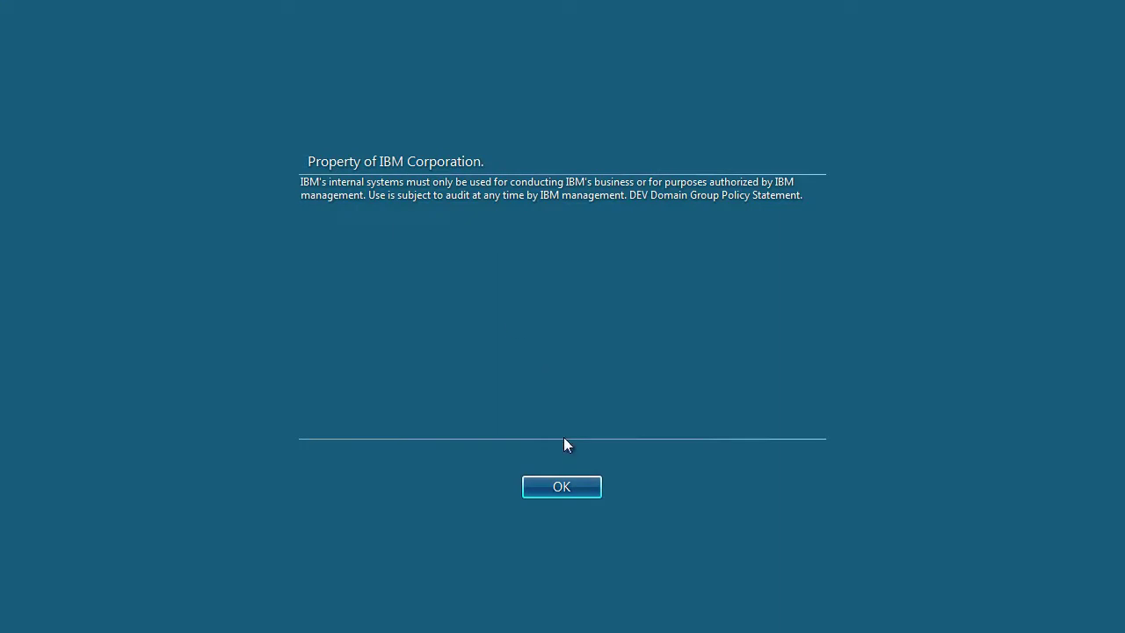
- Dismiss the usage notice and log on as a different local user with its credentials
{"action": "left_click", "coordinate": [562, 492]}
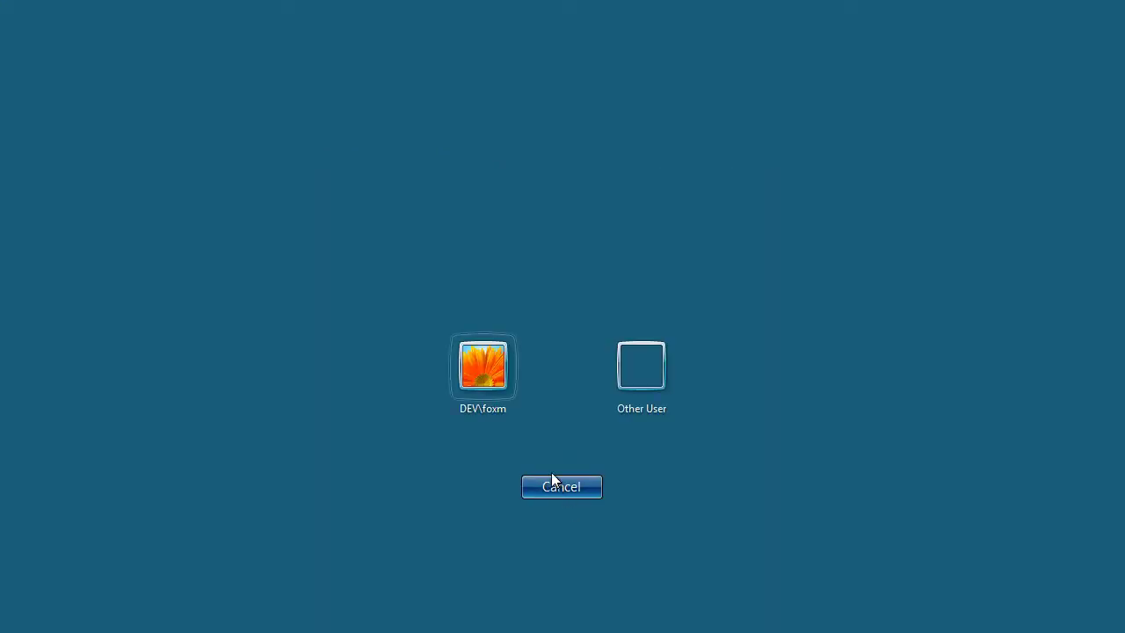
{"action": "left_click", "coordinate": [633, 386]}
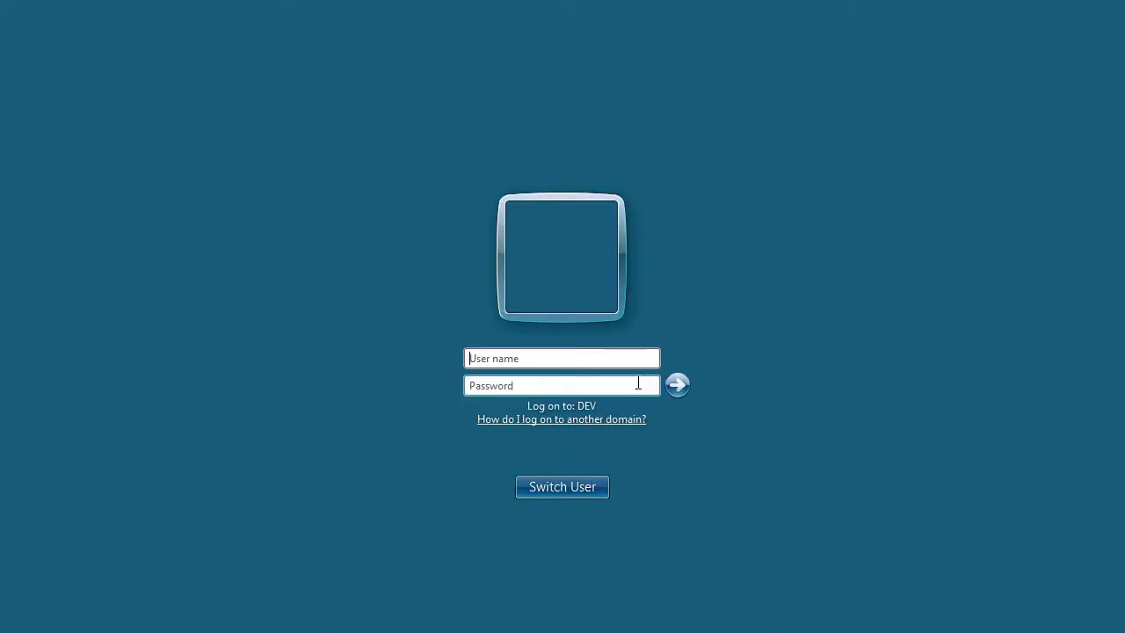
{"action": "type", "text": "mfoxdesktop\\db2ad"}
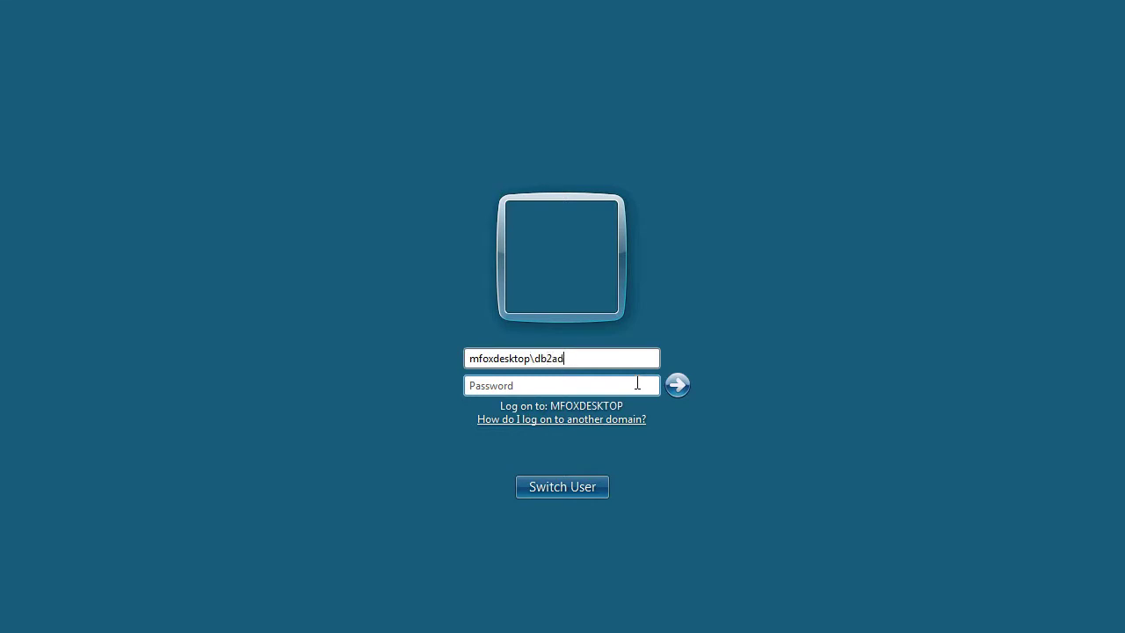
{"action": "type", "text": "p"}
{"action": "key", "text": "Return"}
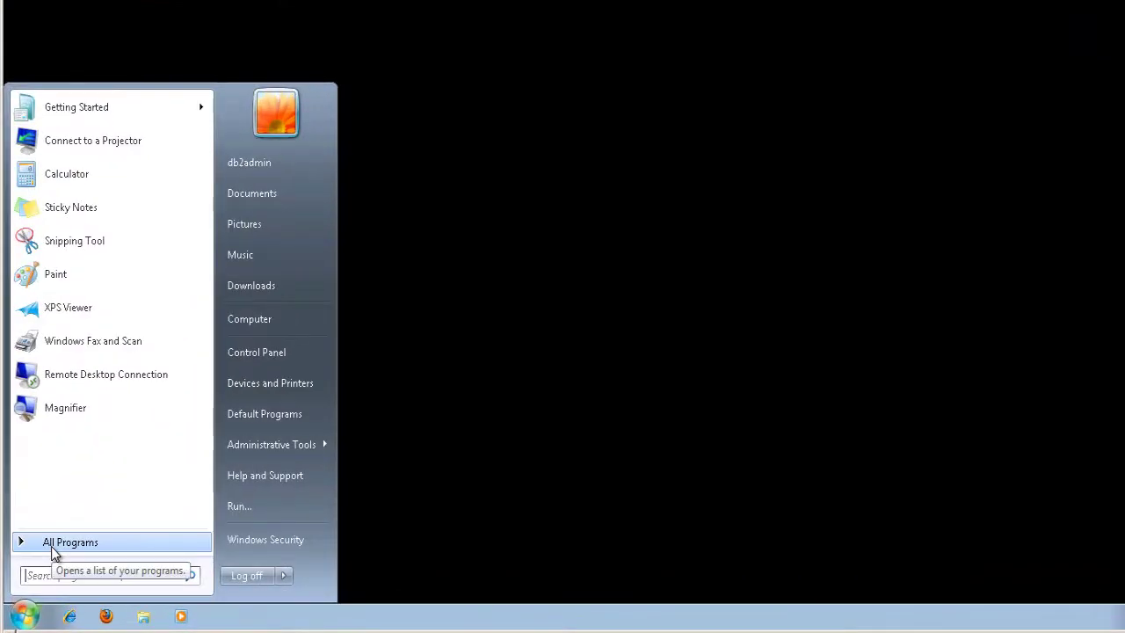
- Launch DB2 Control Center from IBM DB2 > DB2COPY1 > General Administration Tools
{"action": "left_click", "coordinate": [54, 542]}
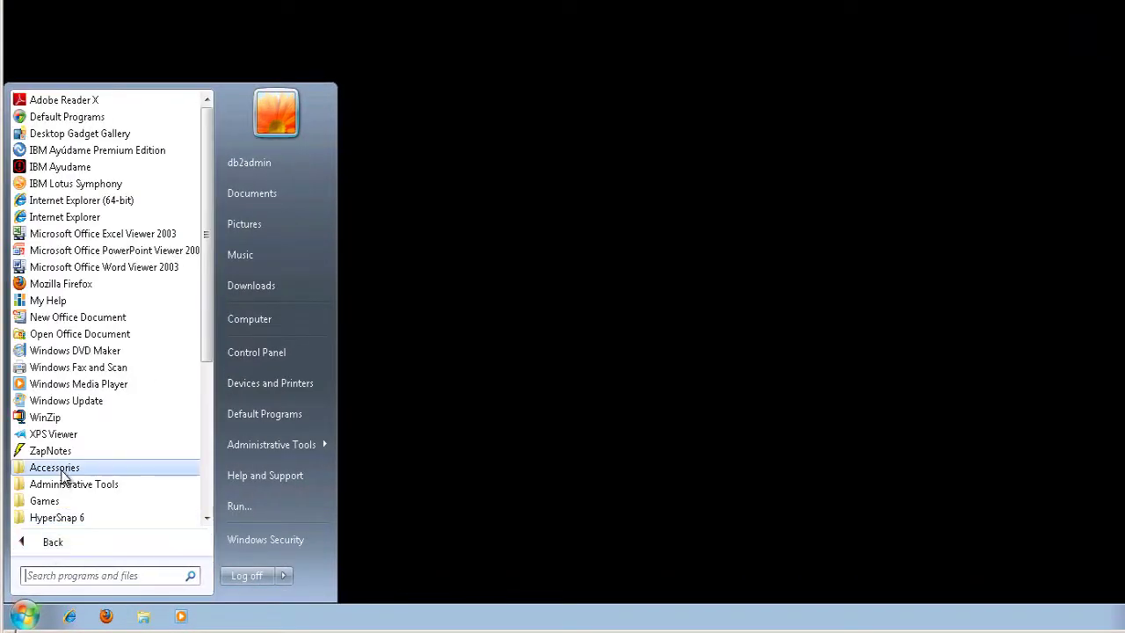
{"action": "scroll", "coordinate": [69, 470], "scroll_direction": "down", "scroll_amount": 2}
{"action": "left_click", "coordinate": [58, 452]}
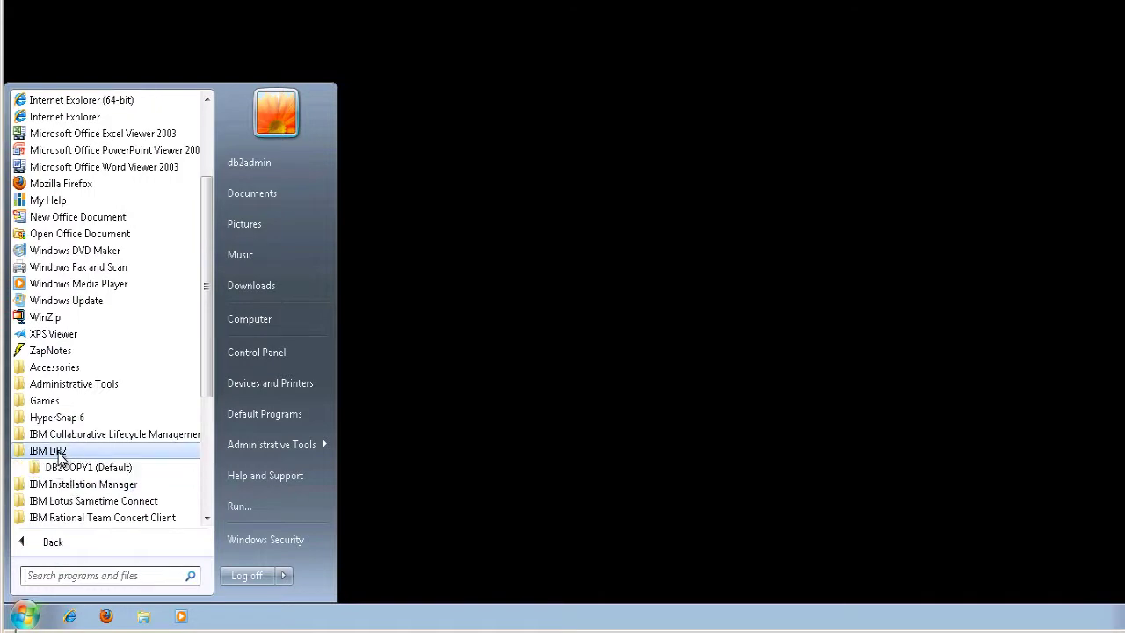
{"action": "left_click", "coordinate": [63, 466]}
{"action": "left_click", "coordinate": [92, 469]}
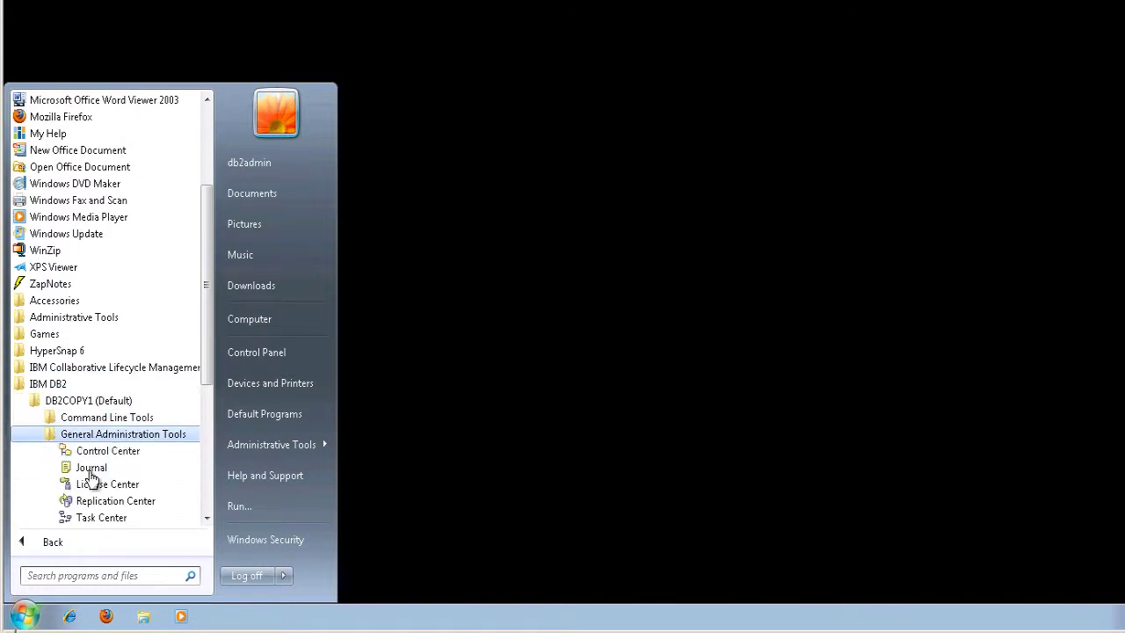
{"action": "left_click", "coordinate": [95, 450]}
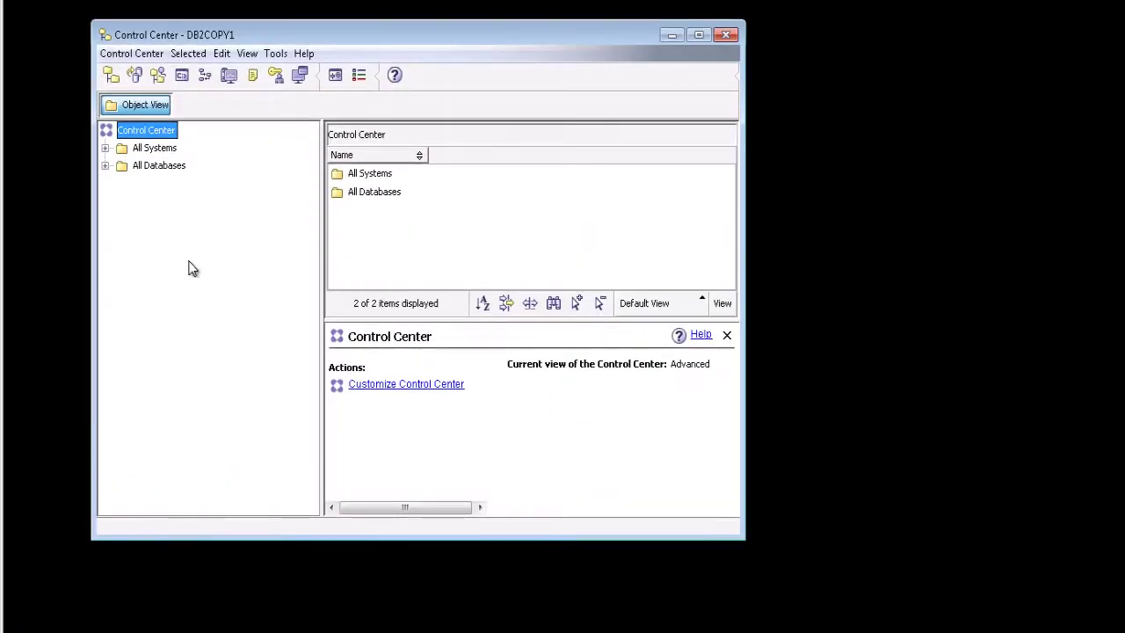
- Expand All Databases to list DW, RIDM, RIDW, SAMPLEDW and TOOLSDB
{"action": "left_click", "coordinate": [105, 166]}
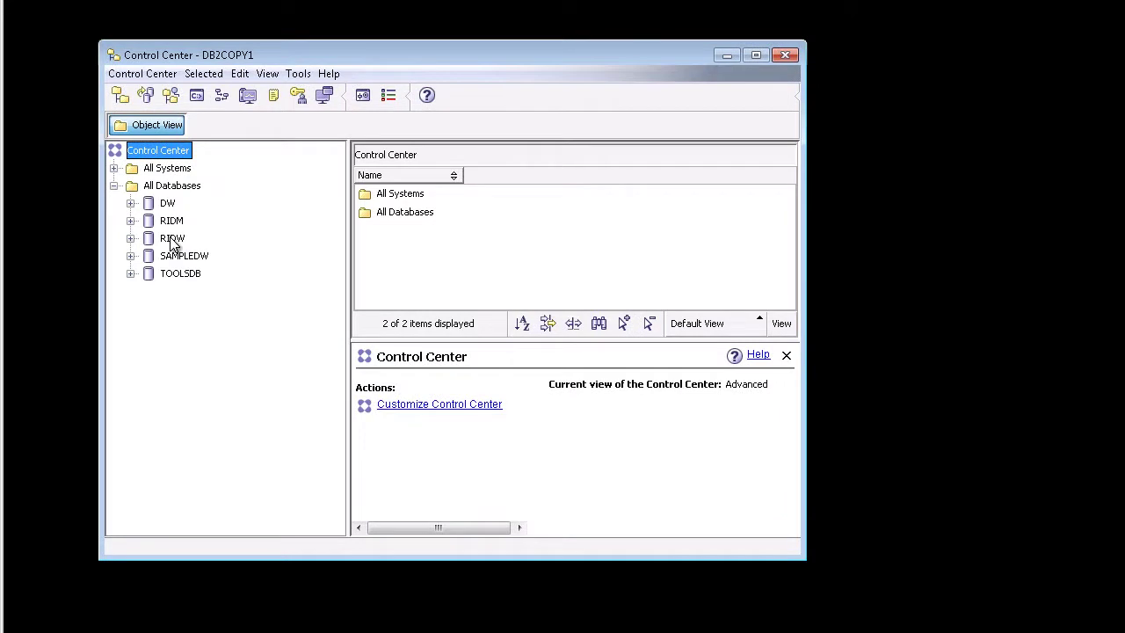
{"action": "left_click", "coordinate": [172, 241]}
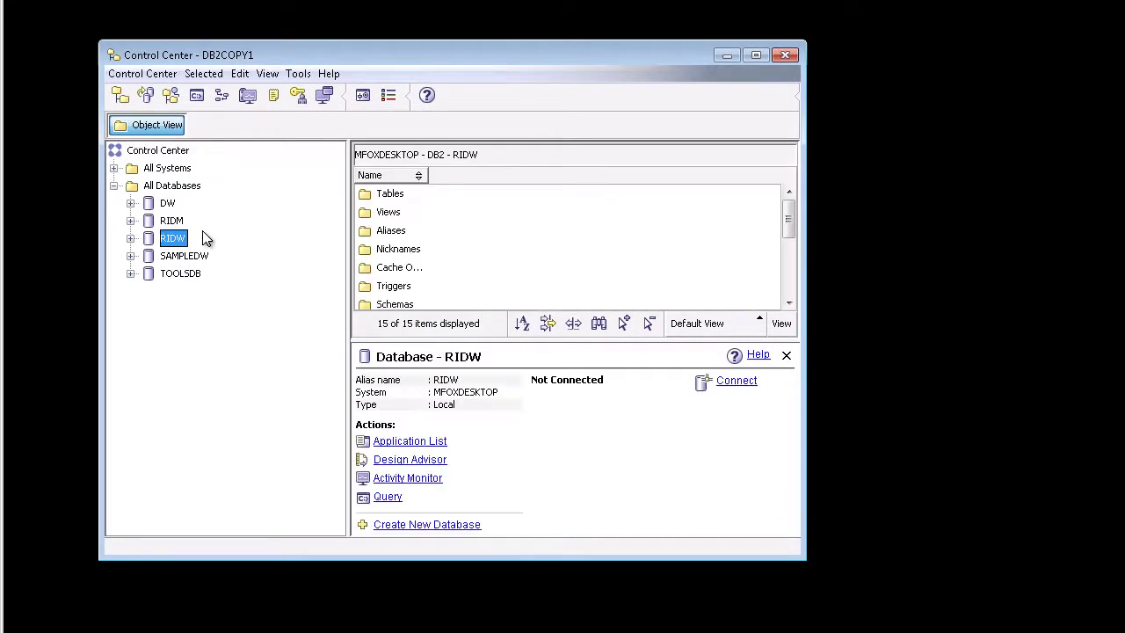
{"action": "right_click", "coordinate": [176, 189]}
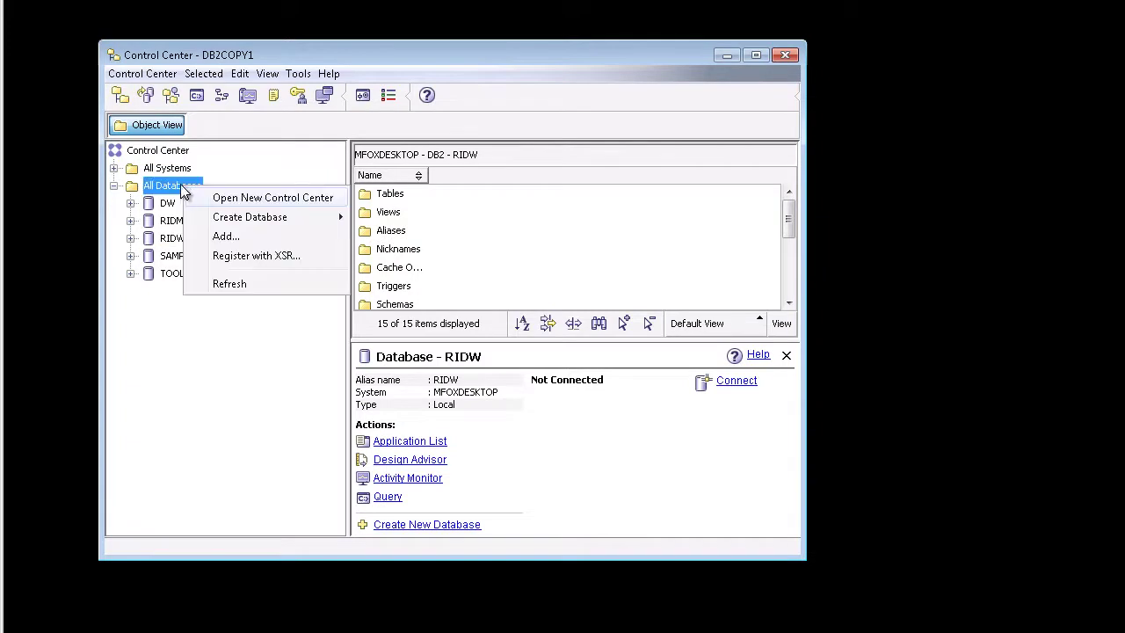
{"action": "left_click", "coordinate": [175, 189]}
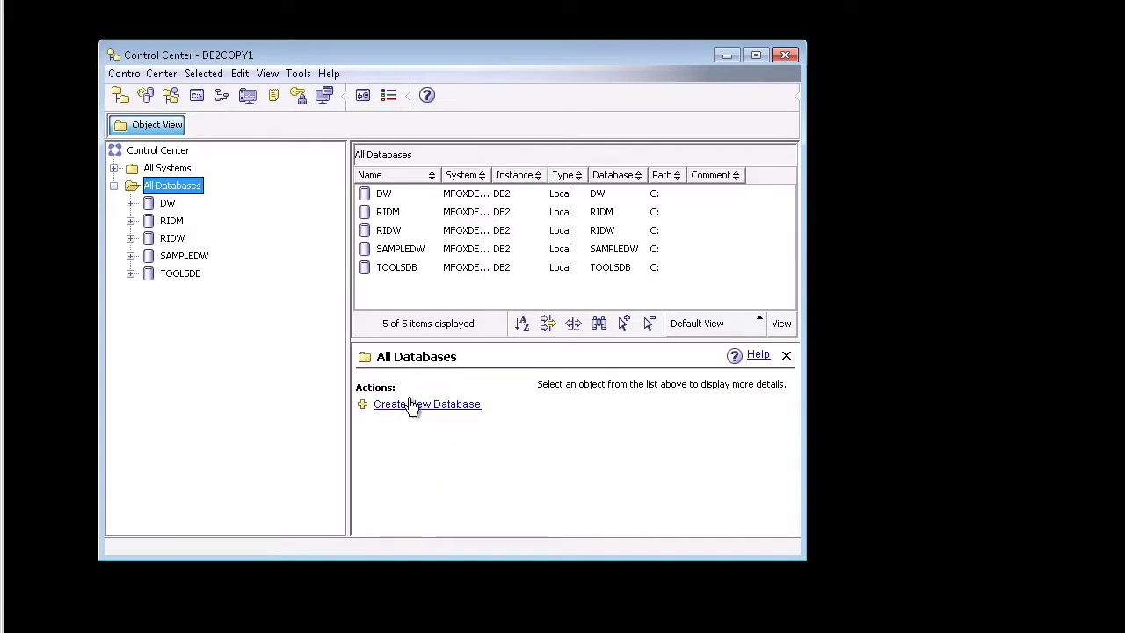
- Create a database named RICM on the default C:\ path using the Create New Database wizard
{"action": "left_click", "coordinate": [466, 405]}
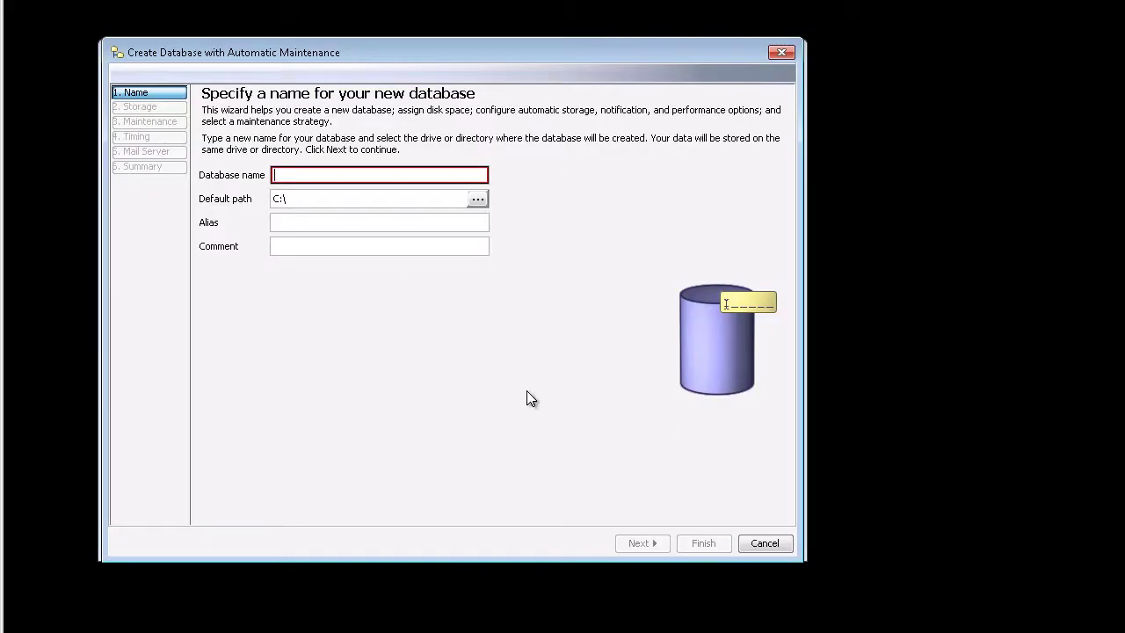
{"action": "type", "text": "RICM"}
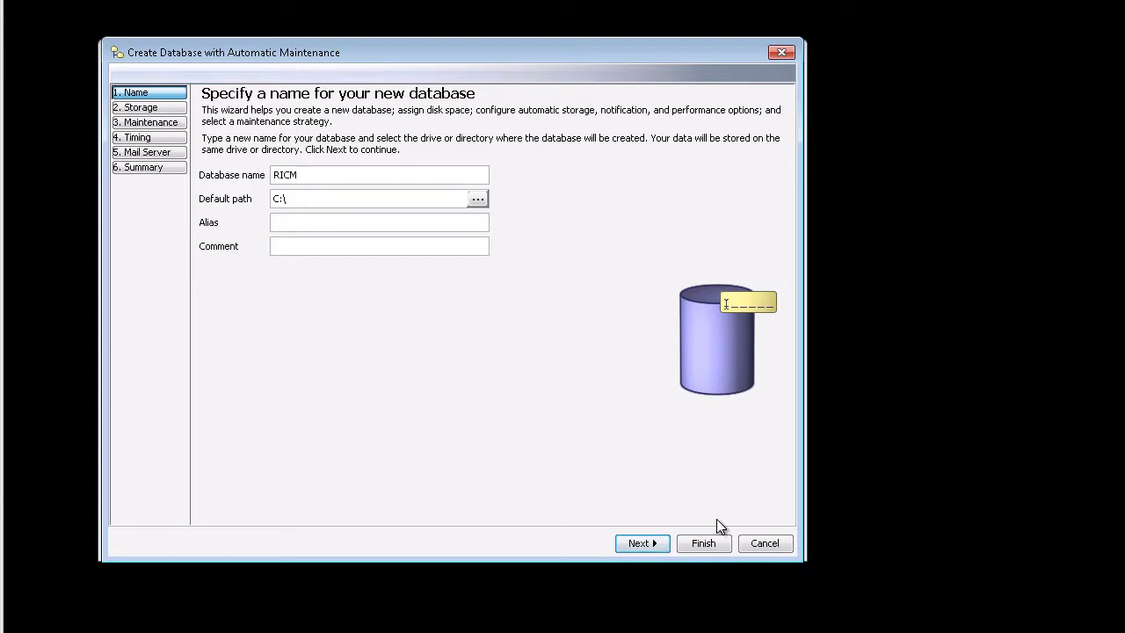
{"action": "left_click", "coordinate": [703, 543]}
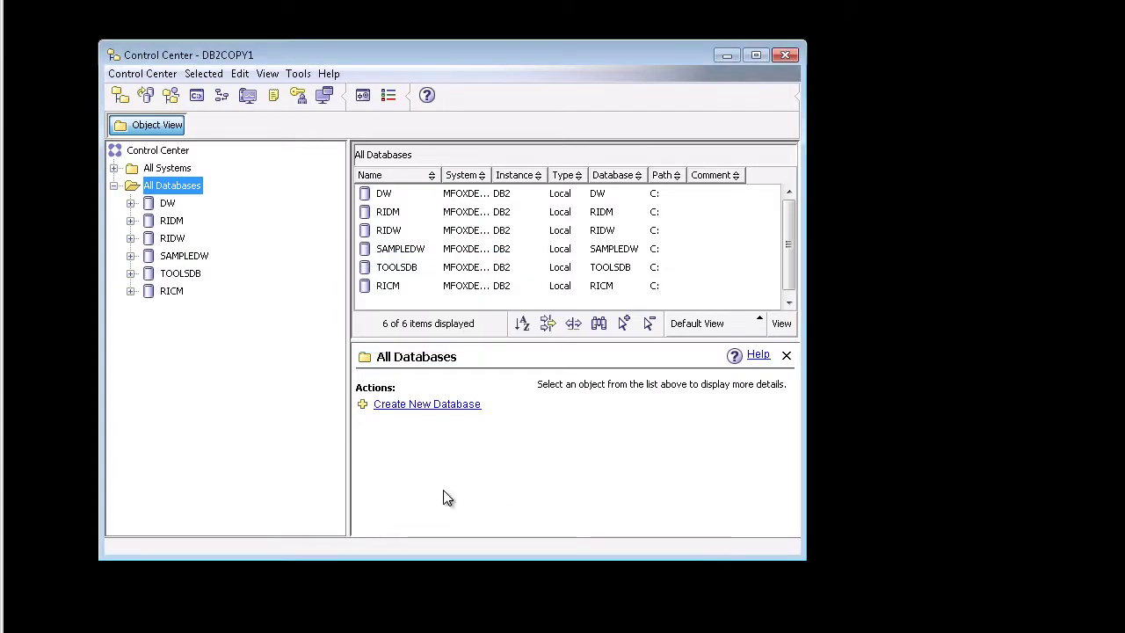
- Open the configuration parameters for the RICM database
{"action": "mouse_move", "coordinate": [175, 301]}
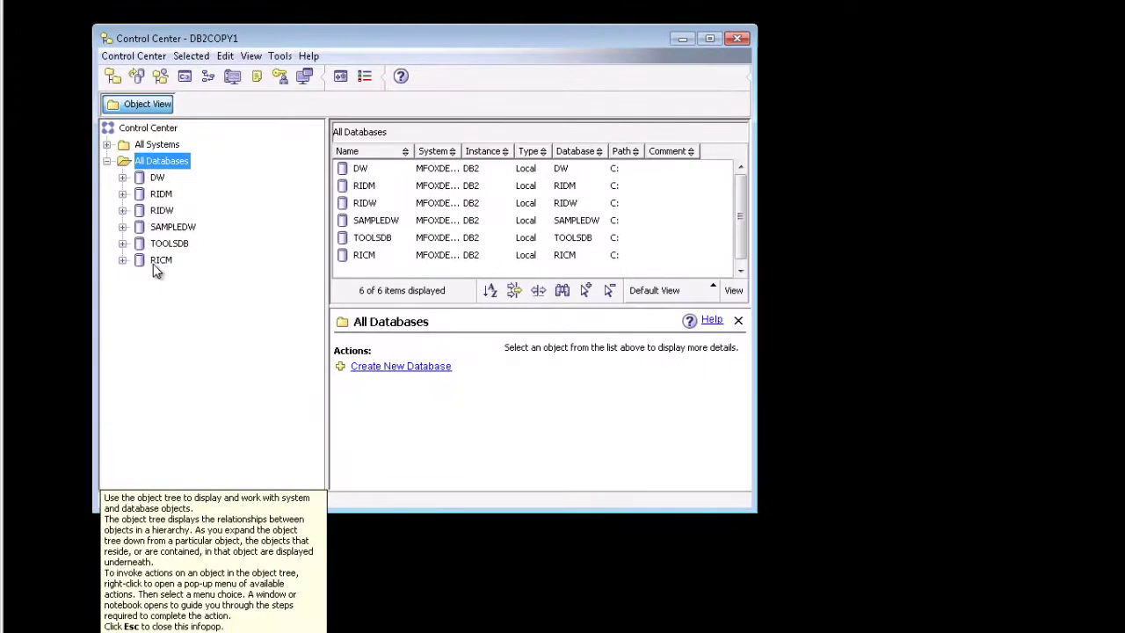
{"action": "left_click", "coordinate": [123, 260]}
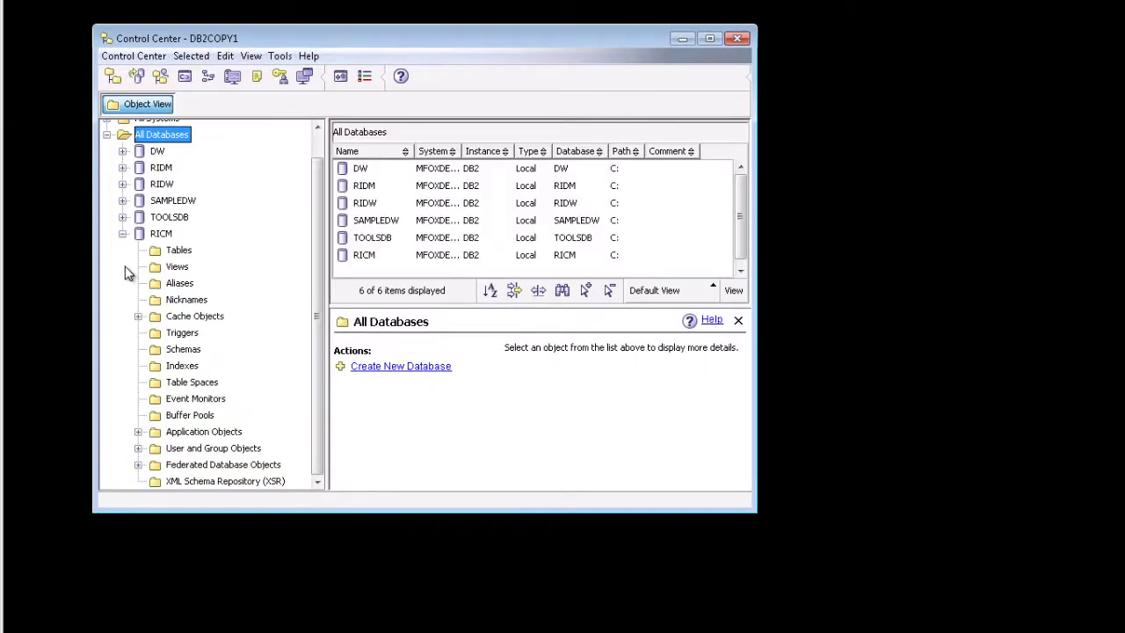
{"action": "right_click", "coordinate": [163, 235]}
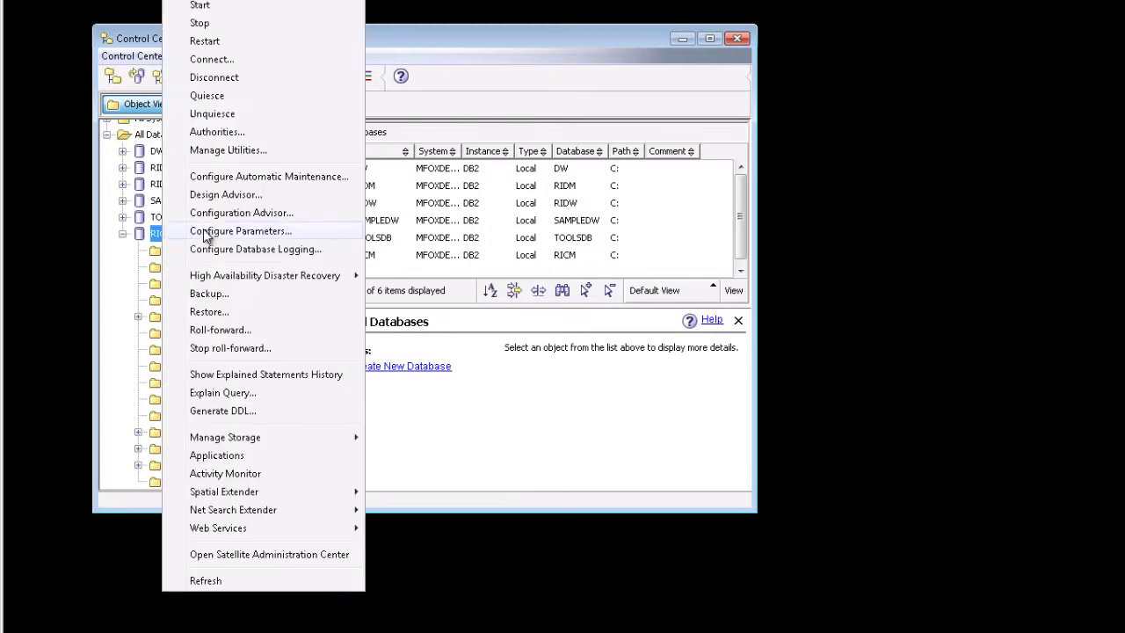
{"action": "left_click", "coordinate": [206, 234]}
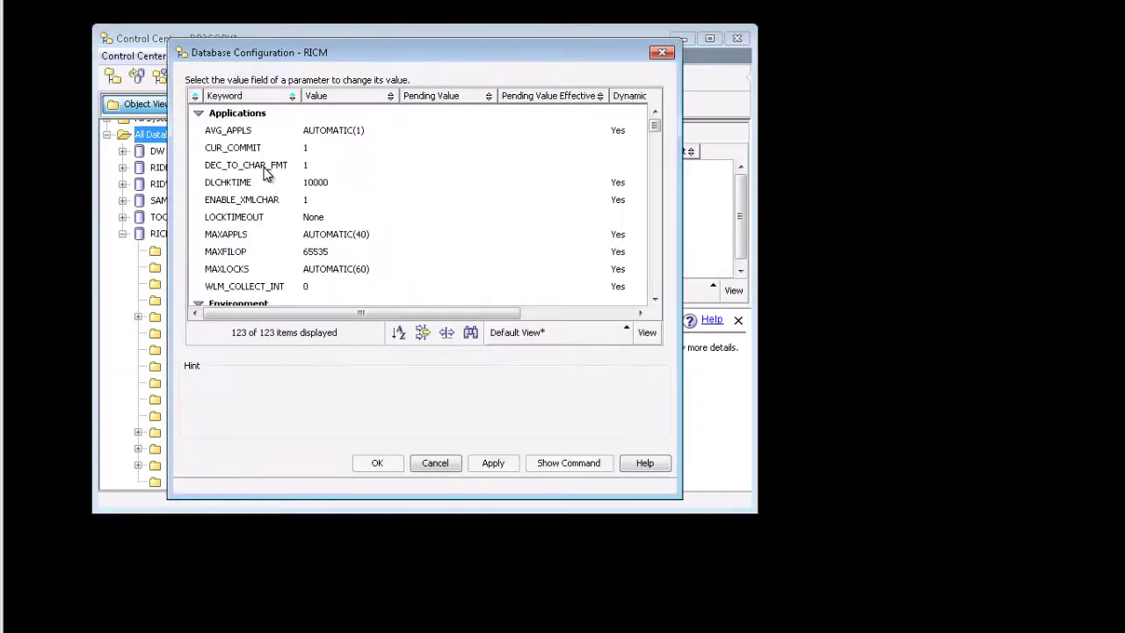
- Change LOCKTIMEOUT from None to 240 seconds
{"action": "left_click", "coordinate": [257, 217]}
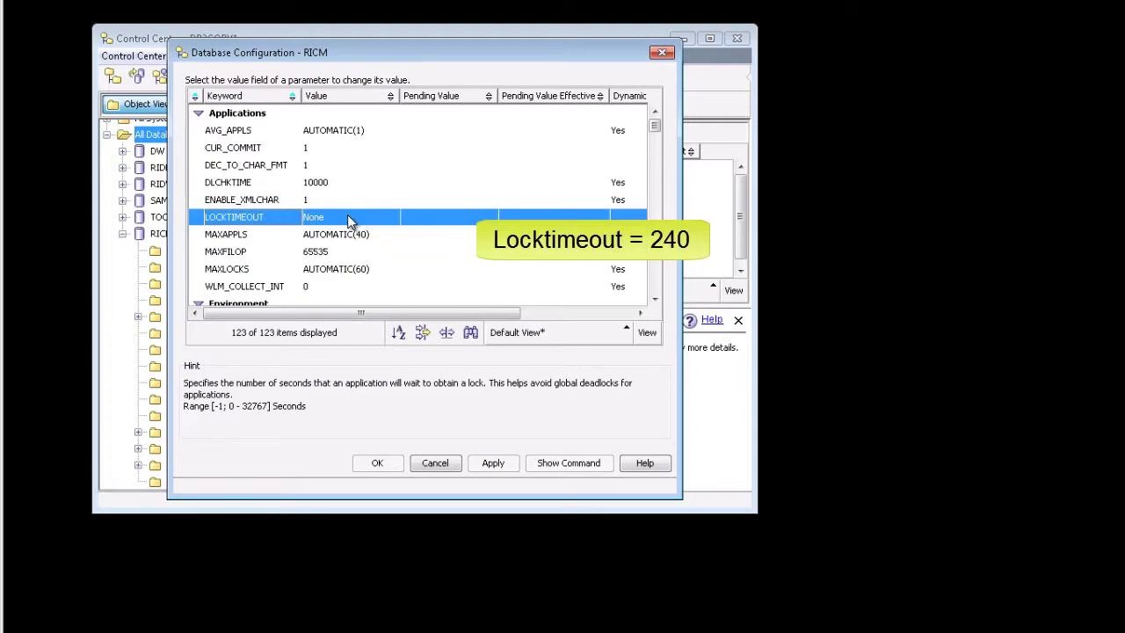
{"action": "left_click", "coordinate": [392, 219]}
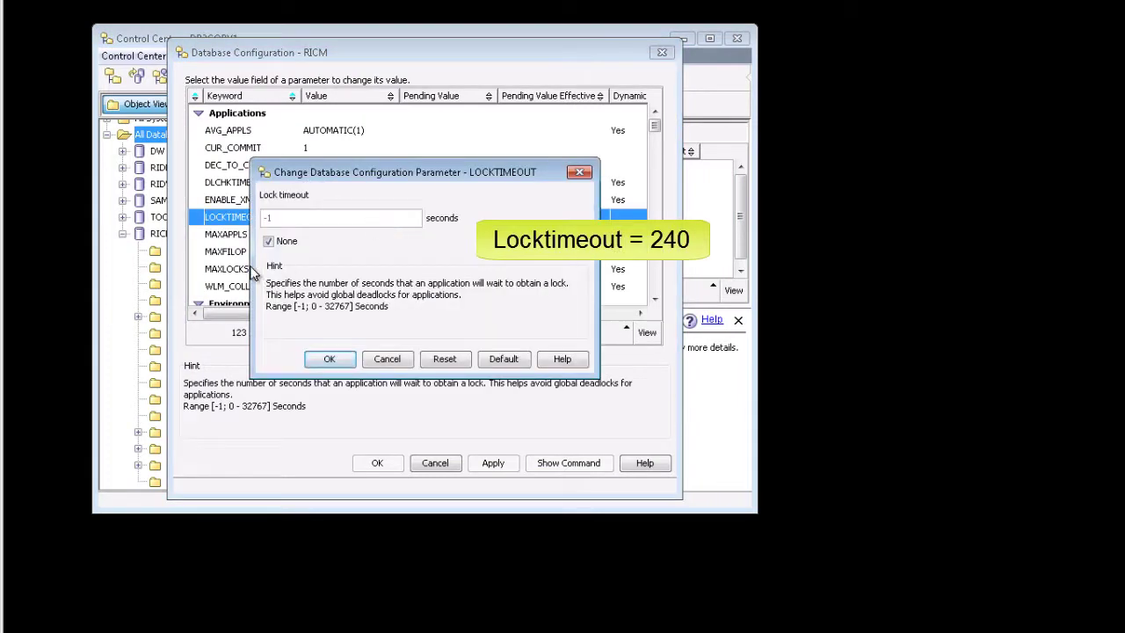
{"action": "left_click", "coordinate": [268, 241]}
{"action": "double_click", "coordinate": [277, 219]}
{"action": "type", "text": "240"}
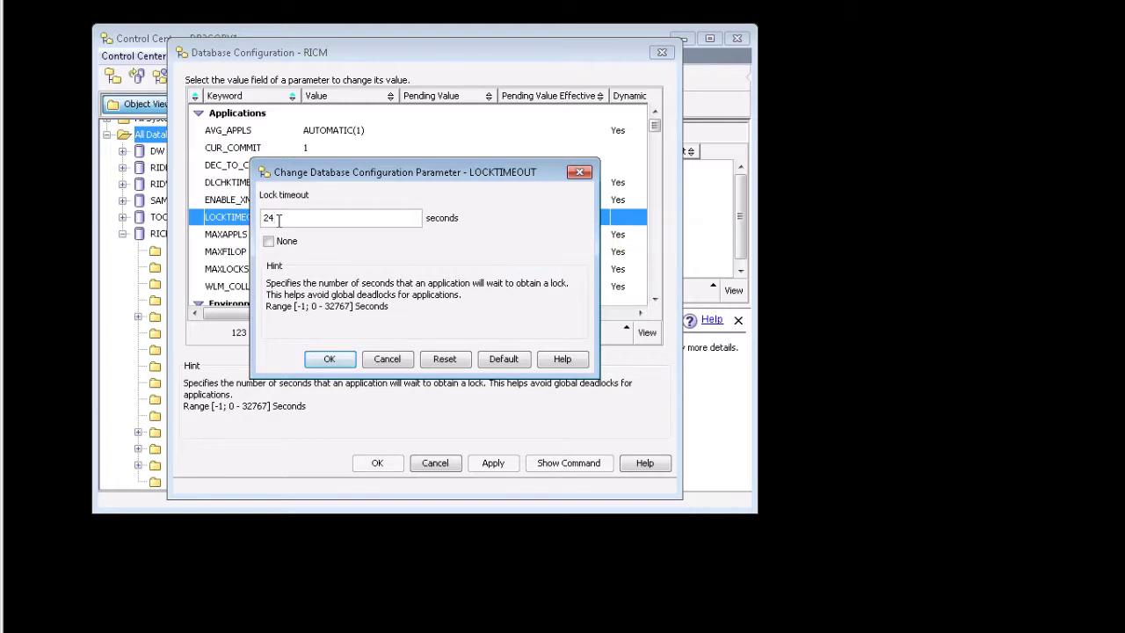
{"action": "left_click", "coordinate": [324, 361]}
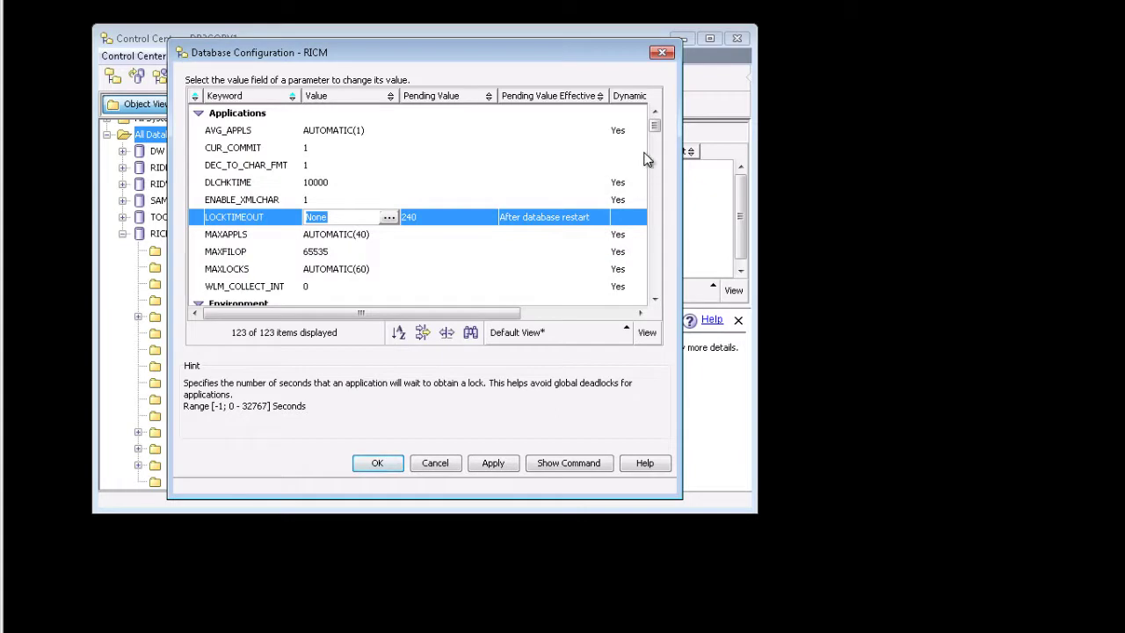
{"action": "left_click_drag", "start_coordinate": [654, 126], "coordinate": [658, 211]}
- Set APPLHEAPSZ to a fixed 1024 pages, not automatic, and apply the configuration
{"action": "left_click", "coordinate": [367, 167]}
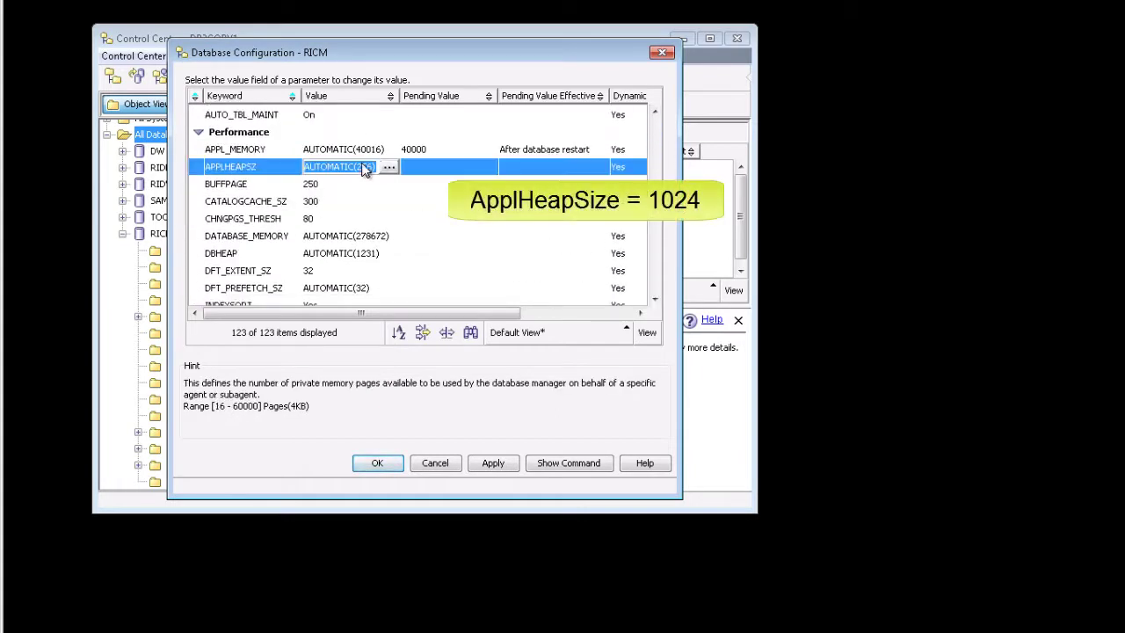
{"action": "left_click", "coordinate": [388, 169]}
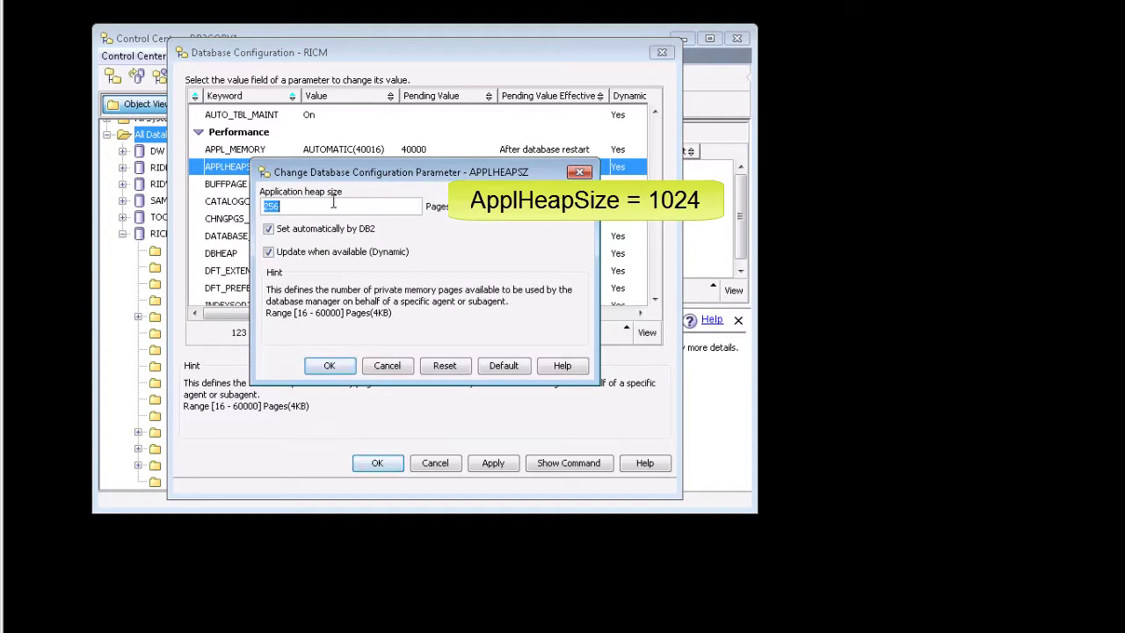
{"action": "type", "text": "1024"}
{"action": "left_click", "coordinate": [268, 229]}
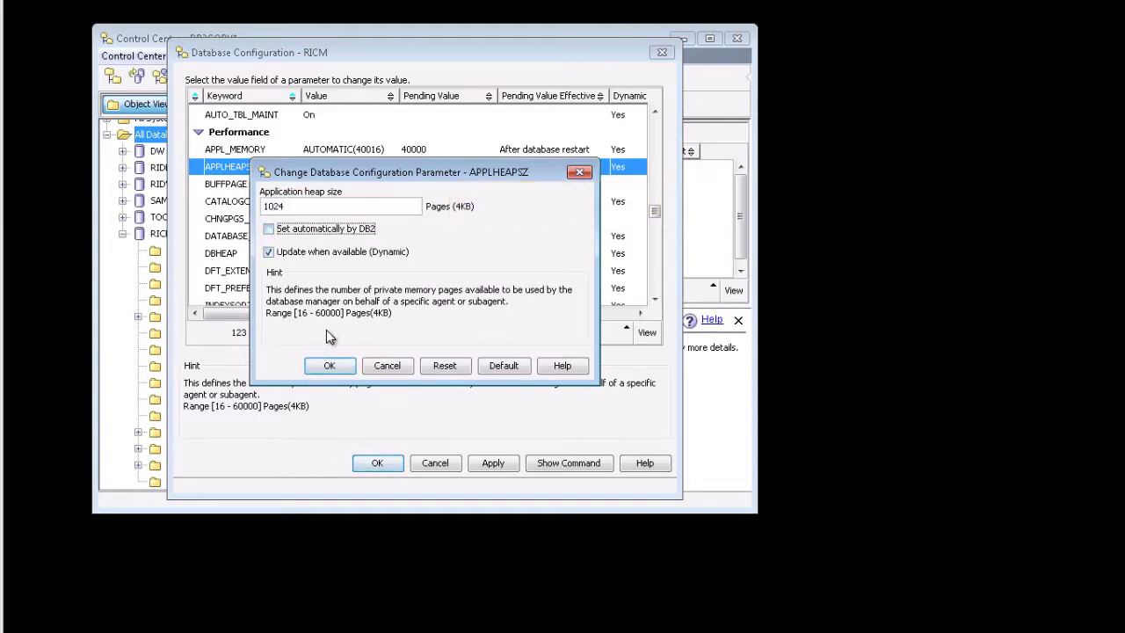
{"action": "left_click", "coordinate": [327, 366]}
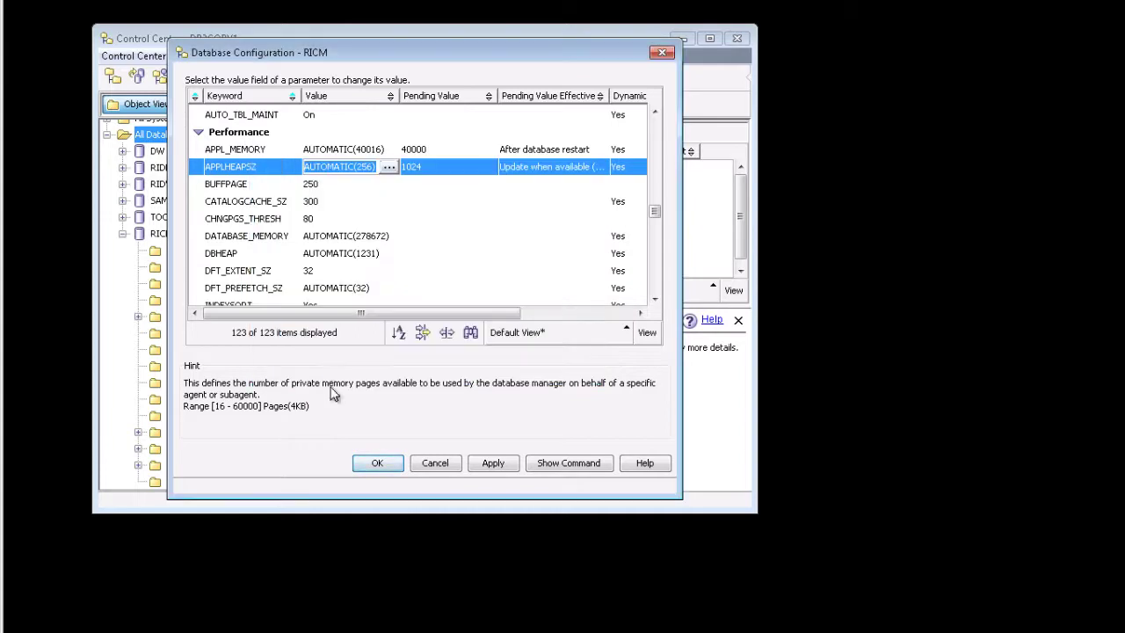
{"action": "left_click", "coordinate": [372, 464]}
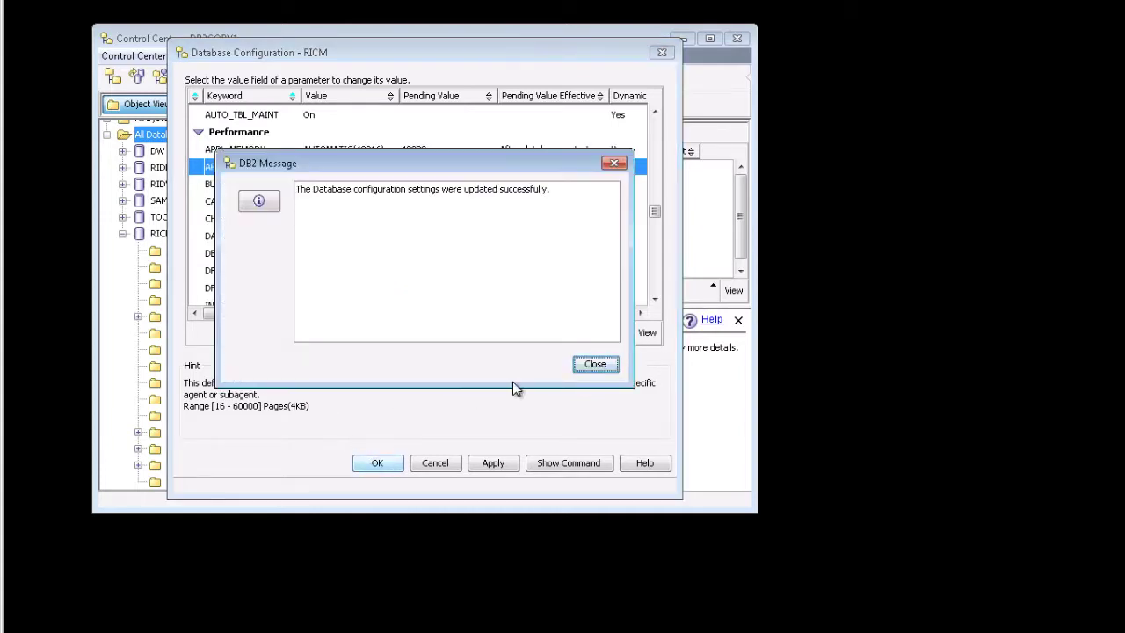
{"action": "left_click", "coordinate": [595, 364]}
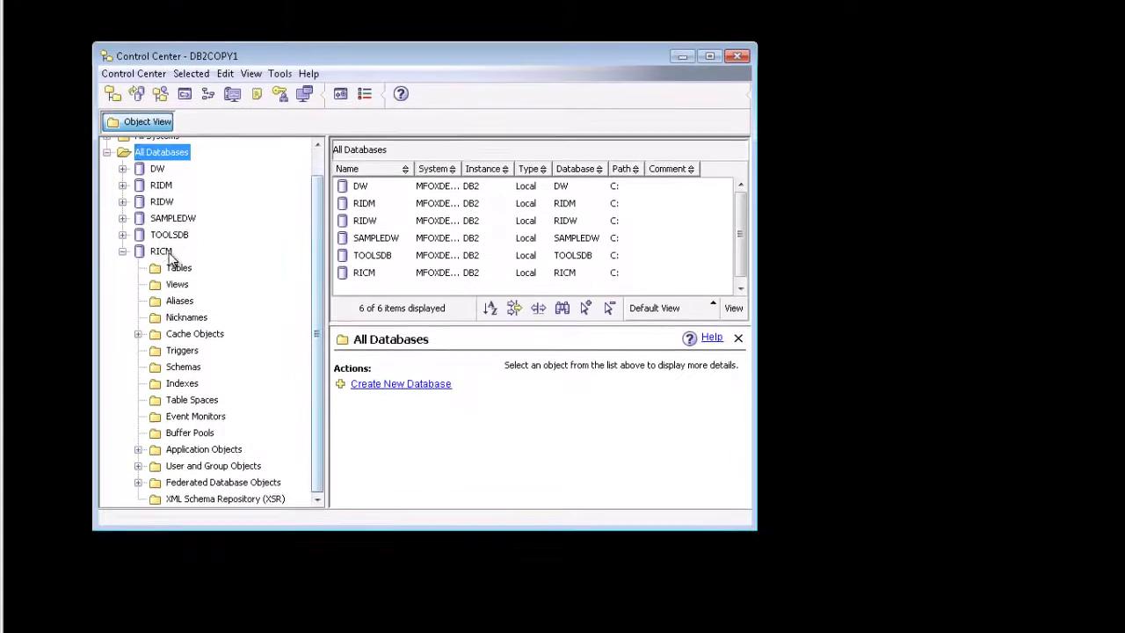
- Stop the DB2 database manager from RICM's menu, confirm, then start it again
{"action": "right_click", "coordinate": [167, 273]}
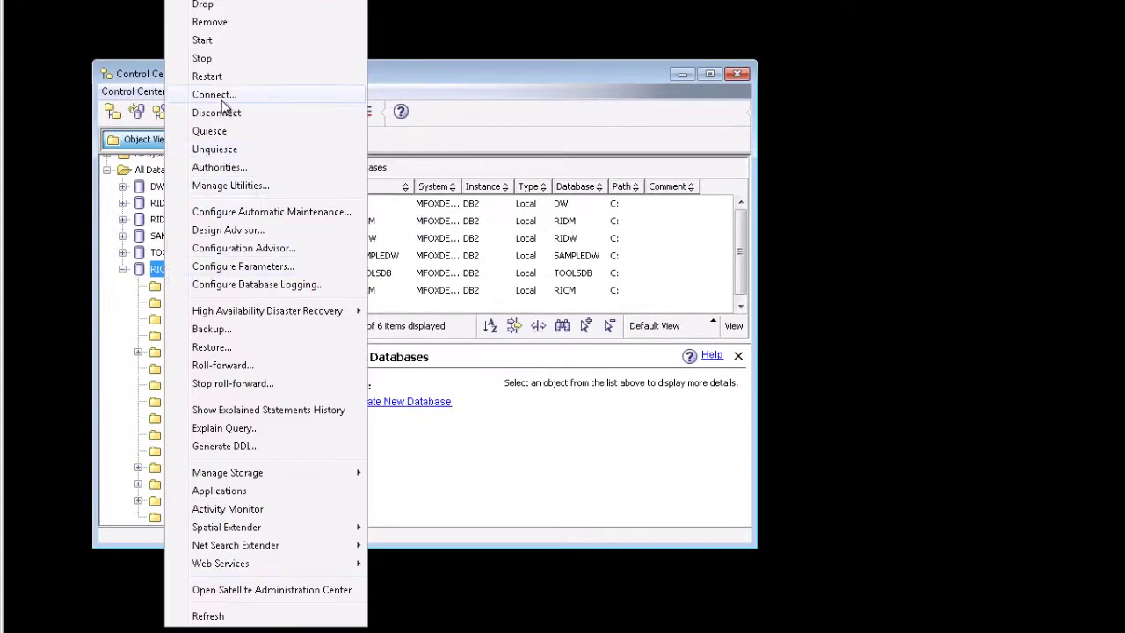
{"action": "left_click", "coordinate": [215, 60]}
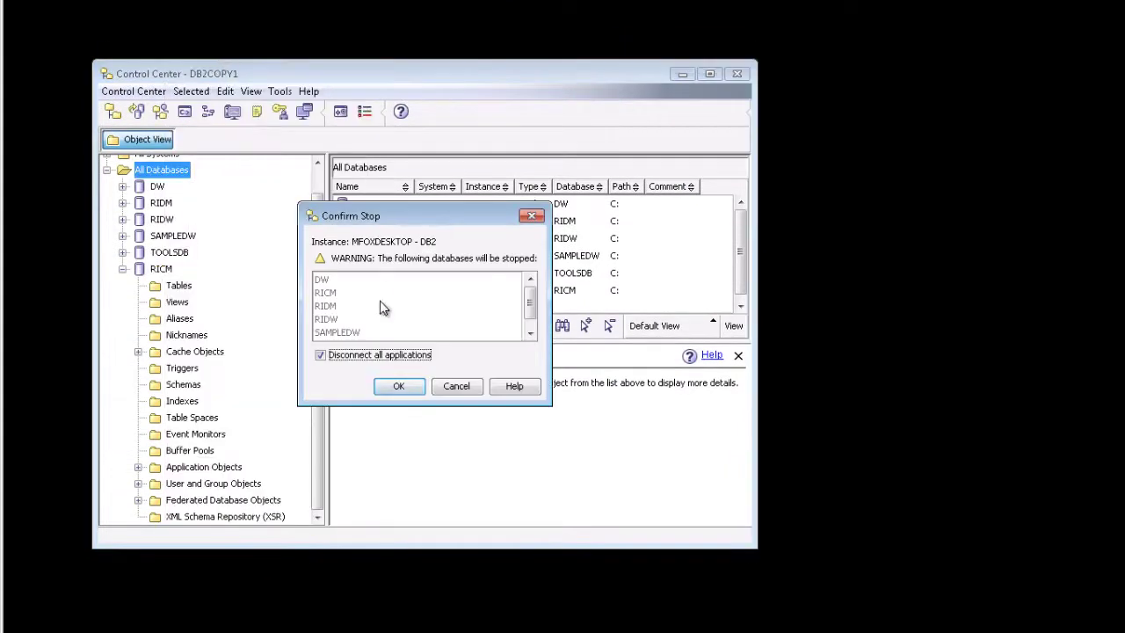
{"action": "left_click", "coordinate": [400, 387]}
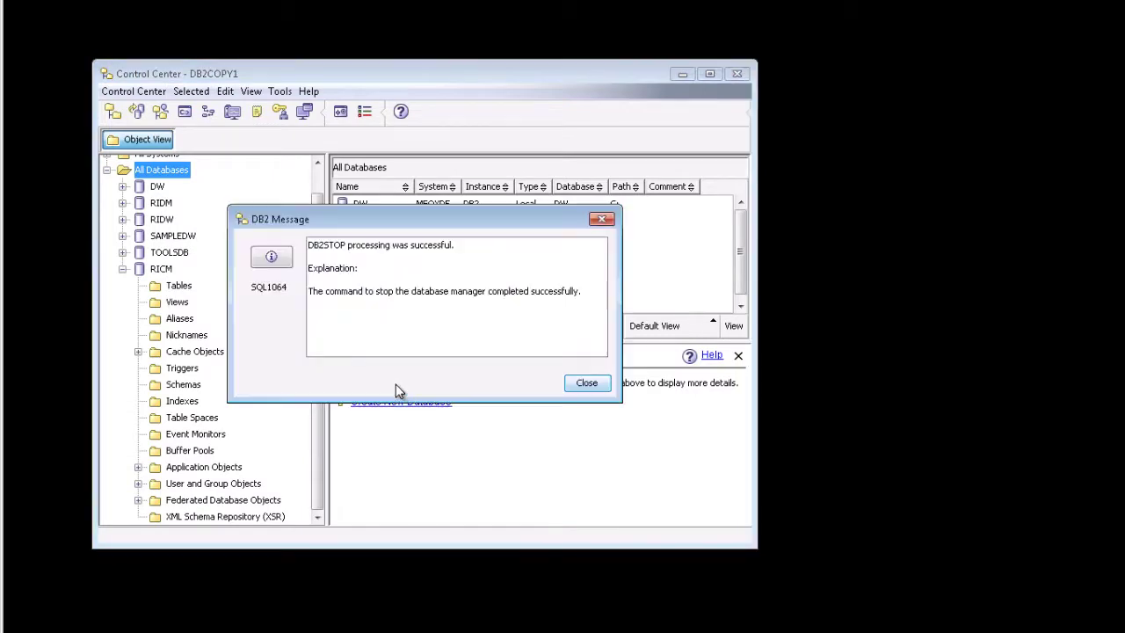
{"action": "left_click", "coordinate": [583, 384]}
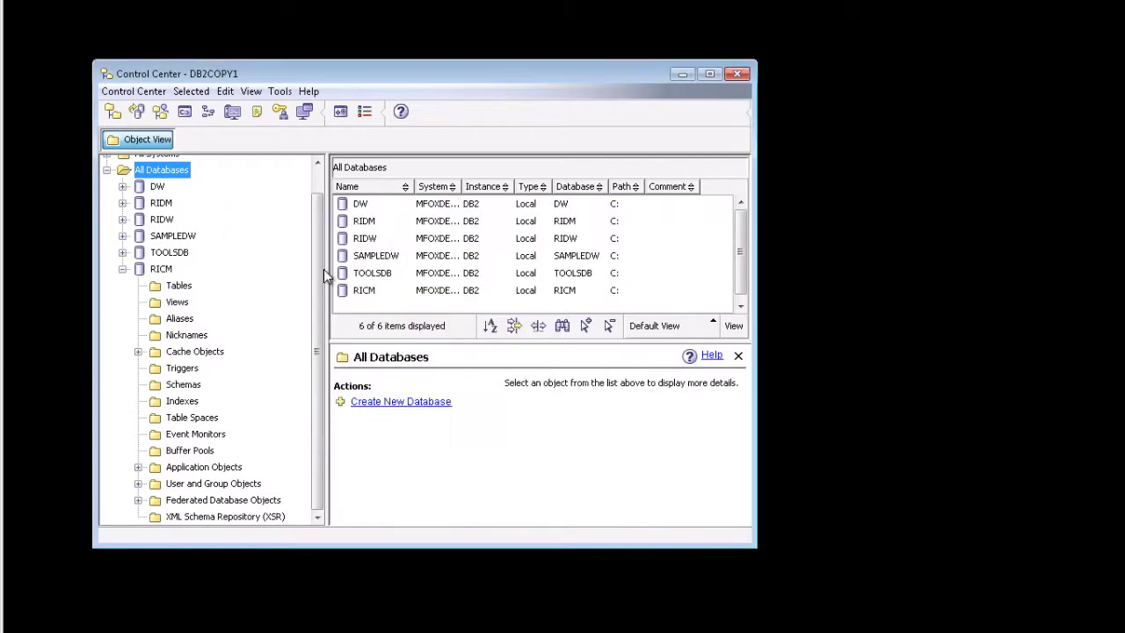
{"action": "right_click", "coordinate": [171, 273]}
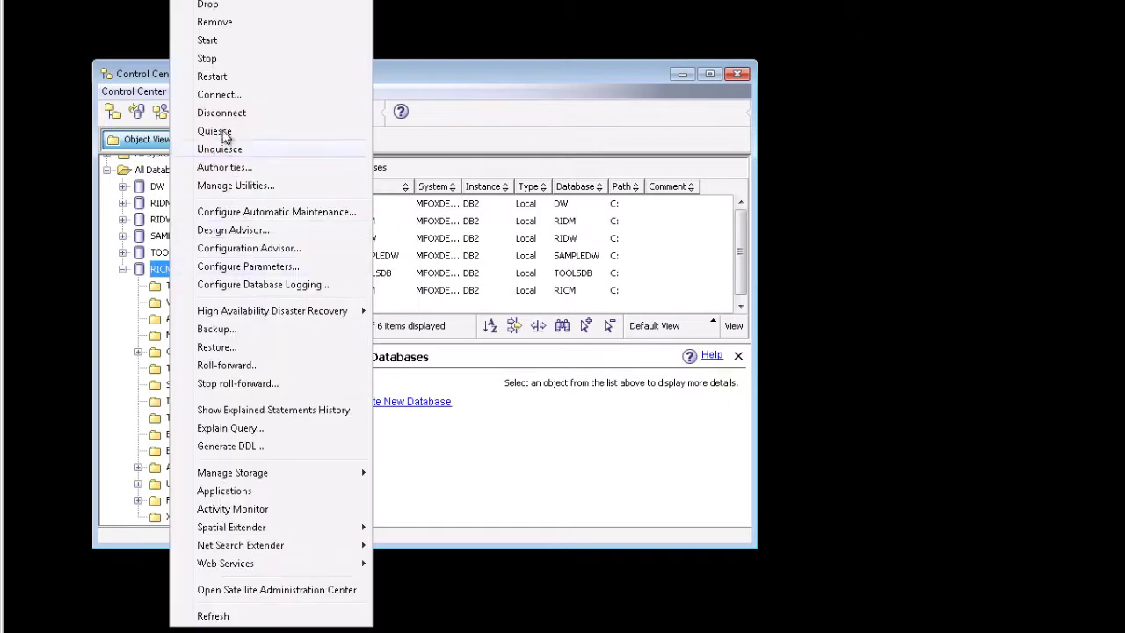
{"action": "left_click", "coordinate": [219, 41]}
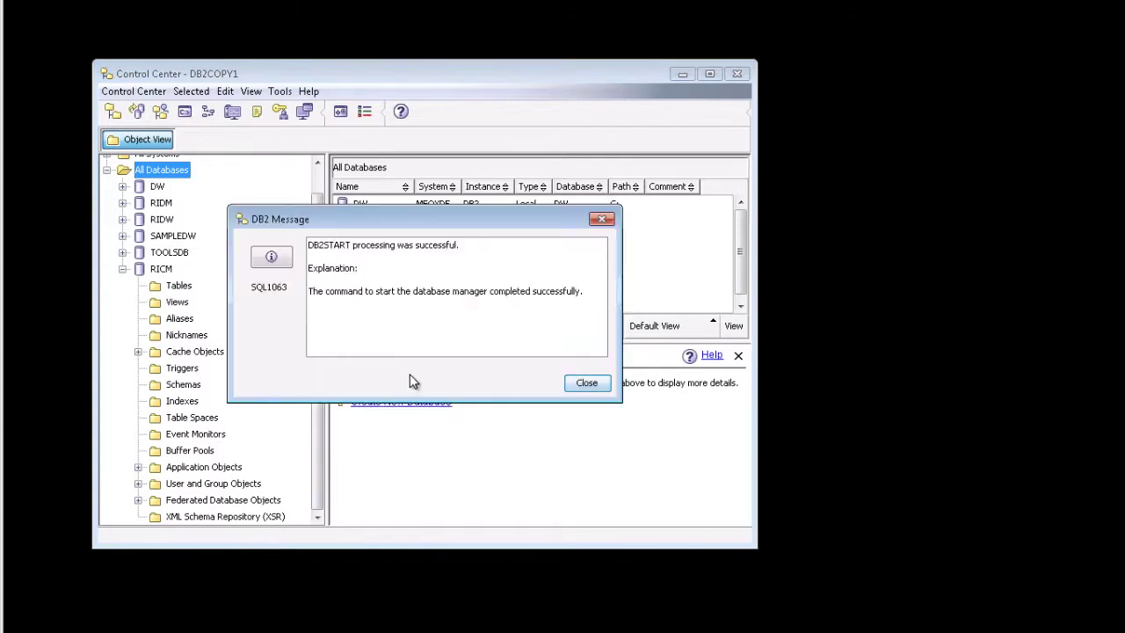
- Dismiss the restart success message and close the Control Center window
{"action": "left_click", "coordinate": [587, 383]}
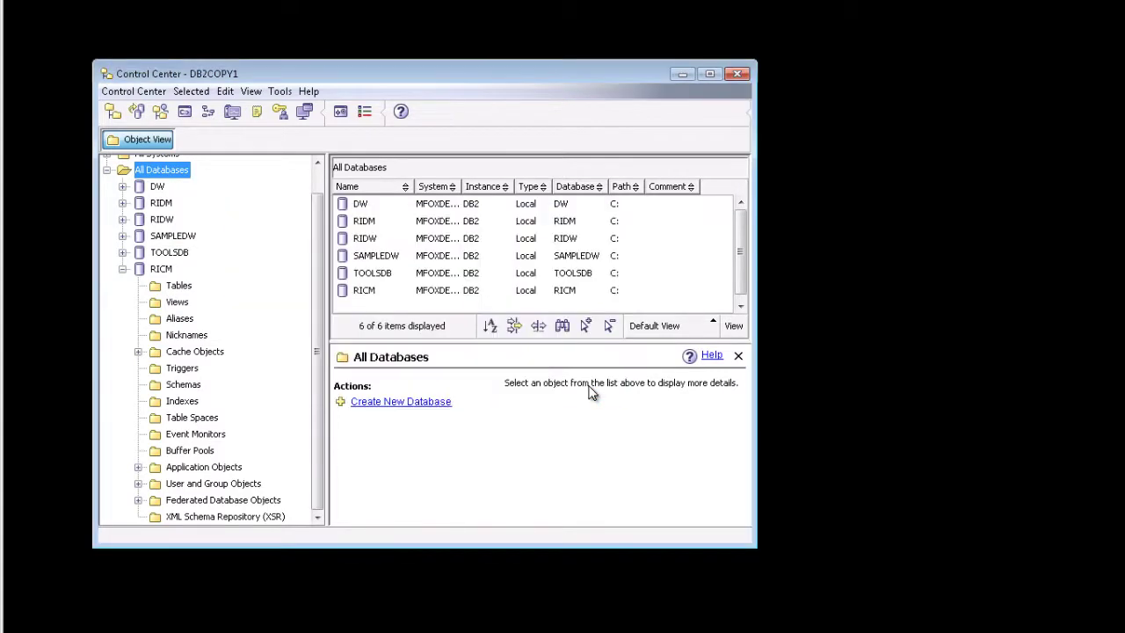
{"action": "left_click", "coordinate": [737, 75]}
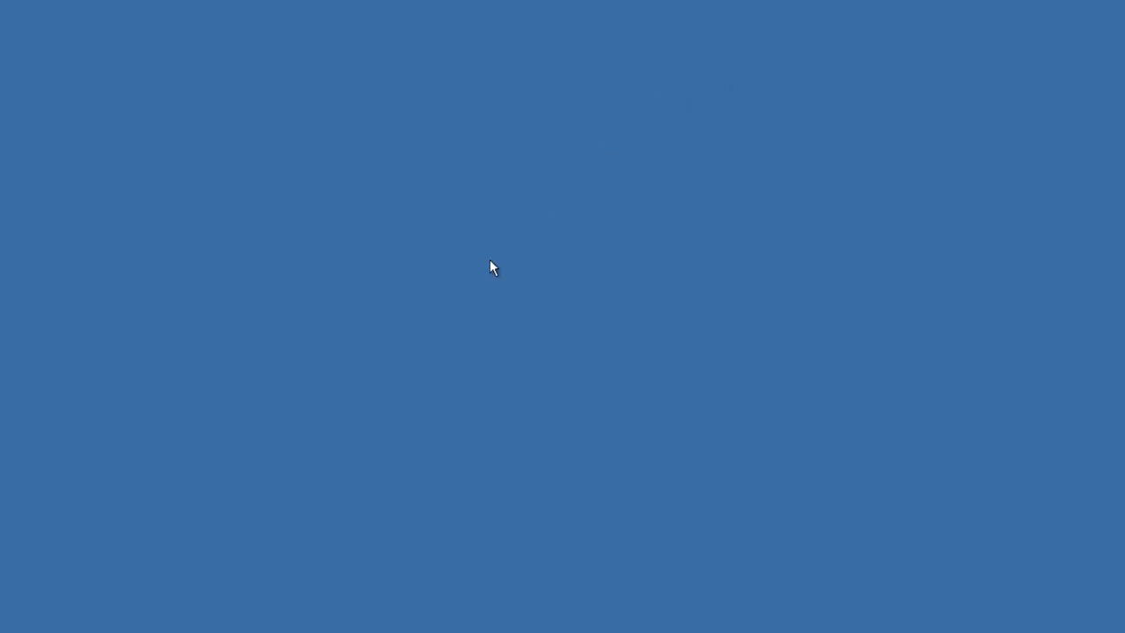
- Launch Remote Desktop Connection from Accessories and connect to the remote machine
{"action": "left_click", "coordinate": [29, 626]}
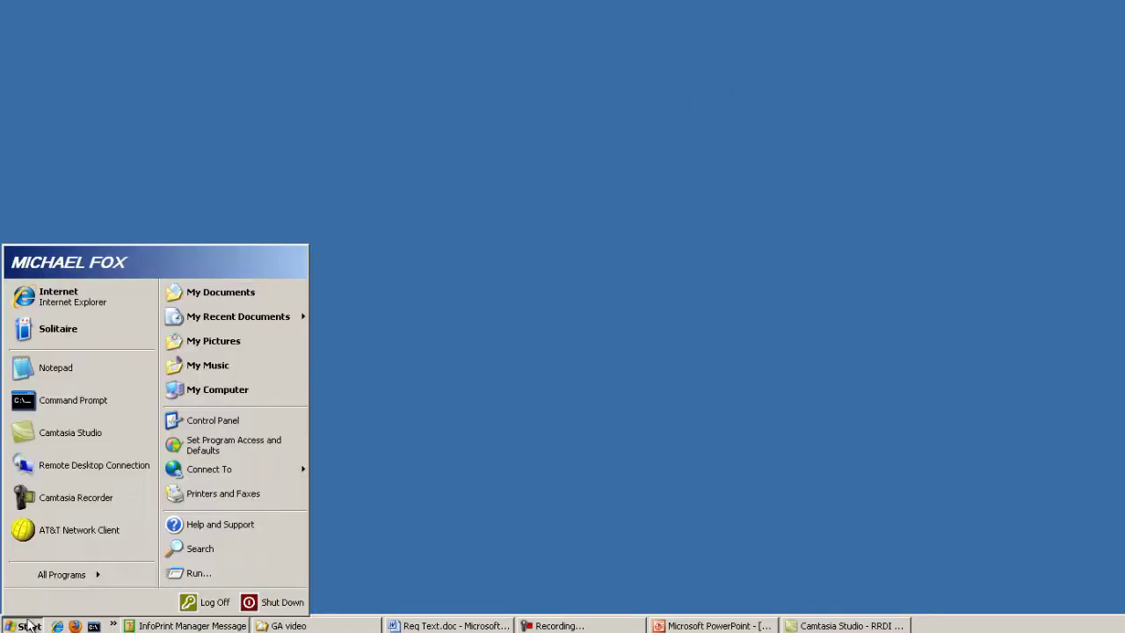
{"action": "left_click", "coordinate": [61, 574]}
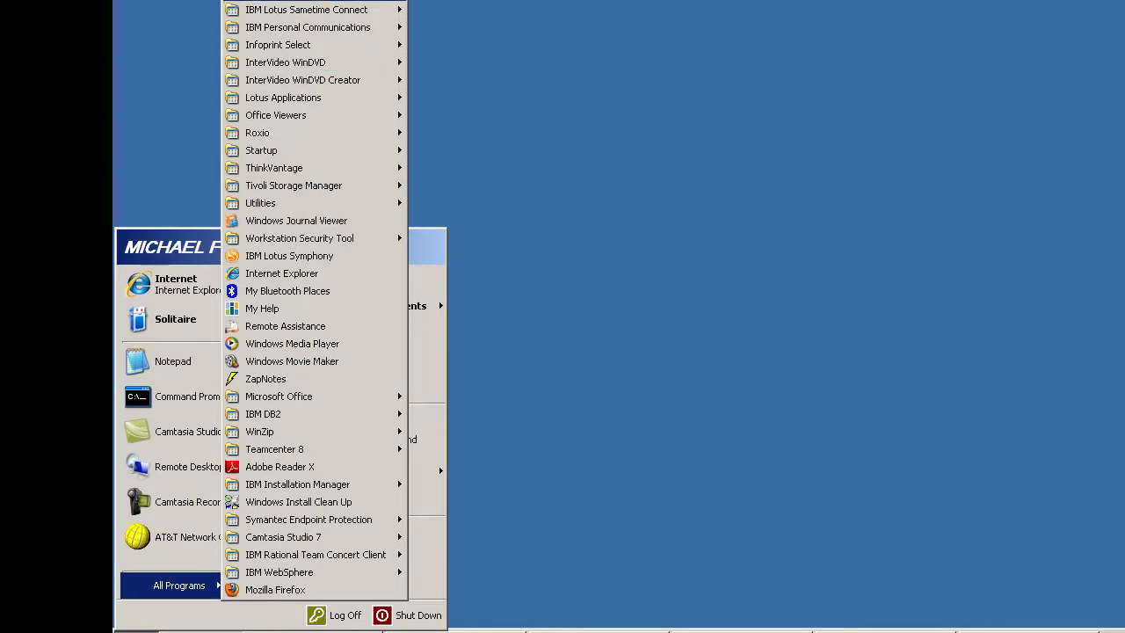
{"action": "mouse_move", "coordinate": [145, 71]}
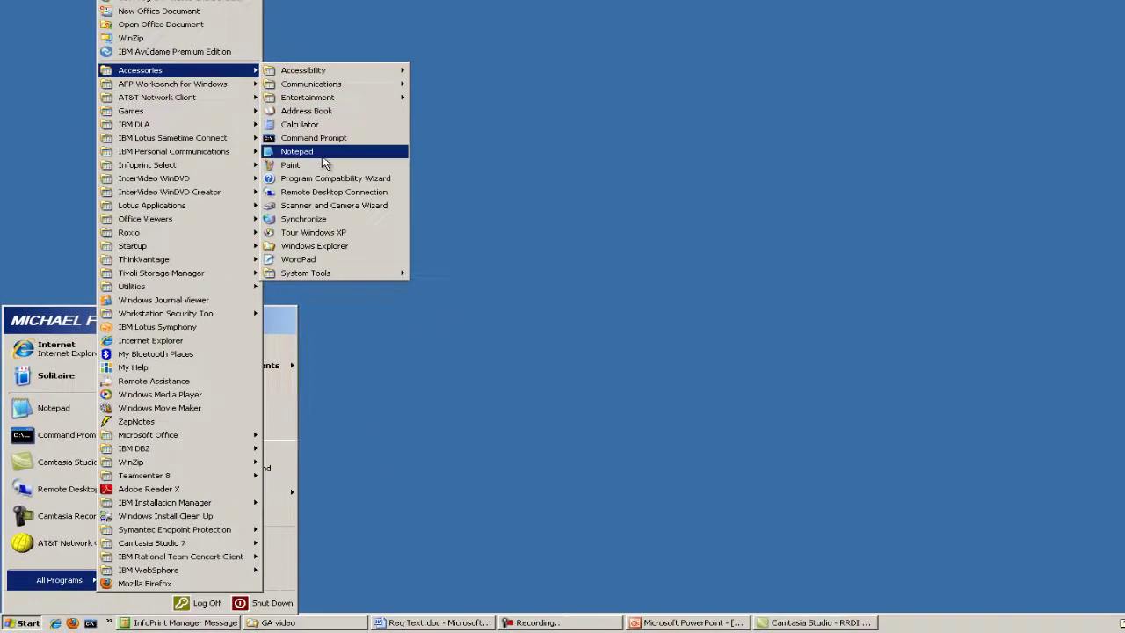
{"action": "left_click", "coordinate": [343, 191]}
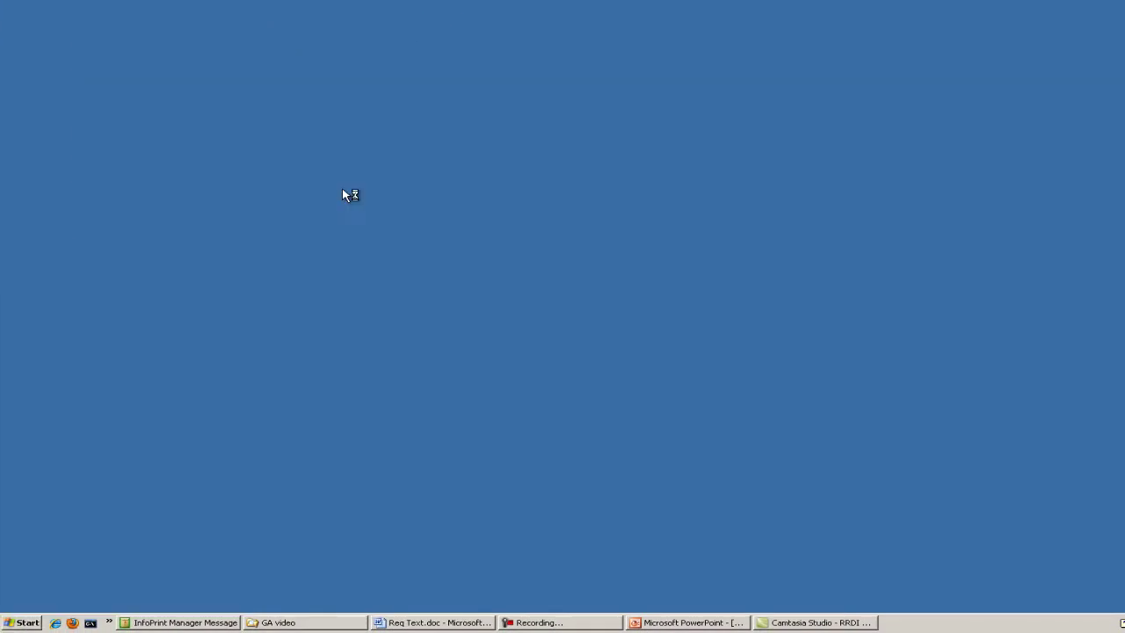
{"action": "left_click", "coordinate": [594, 210]}
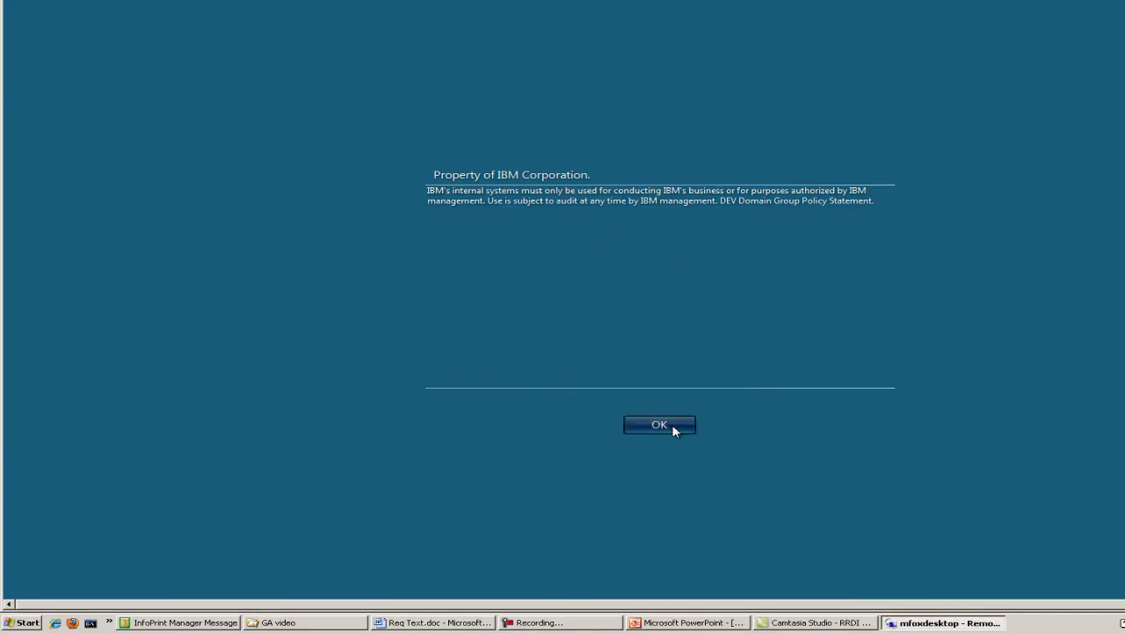
- Dismiss the usage notice and log on as another user with a DEV domain account
{"action": "left_click", "coordinate": [675, 427]}
{"action": "left_click", "coordinate": [736, 341]}
{"action": "type", "text": "DEV\\foxm"}
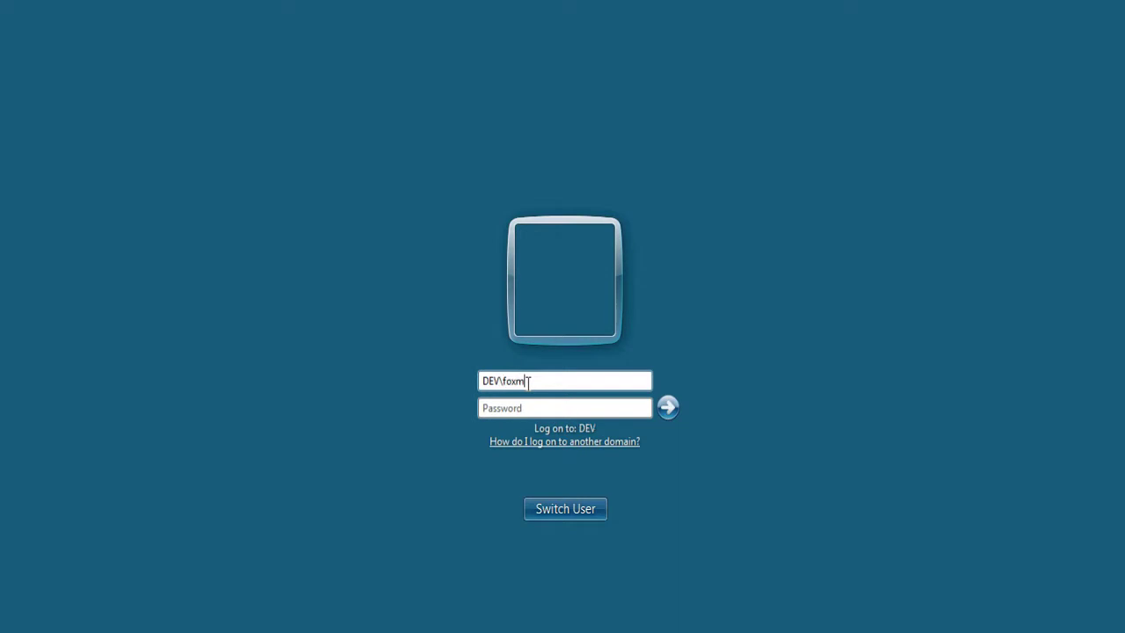
{"action": "key", "text": "Tab"}
{"action": "type", "text": "••"}
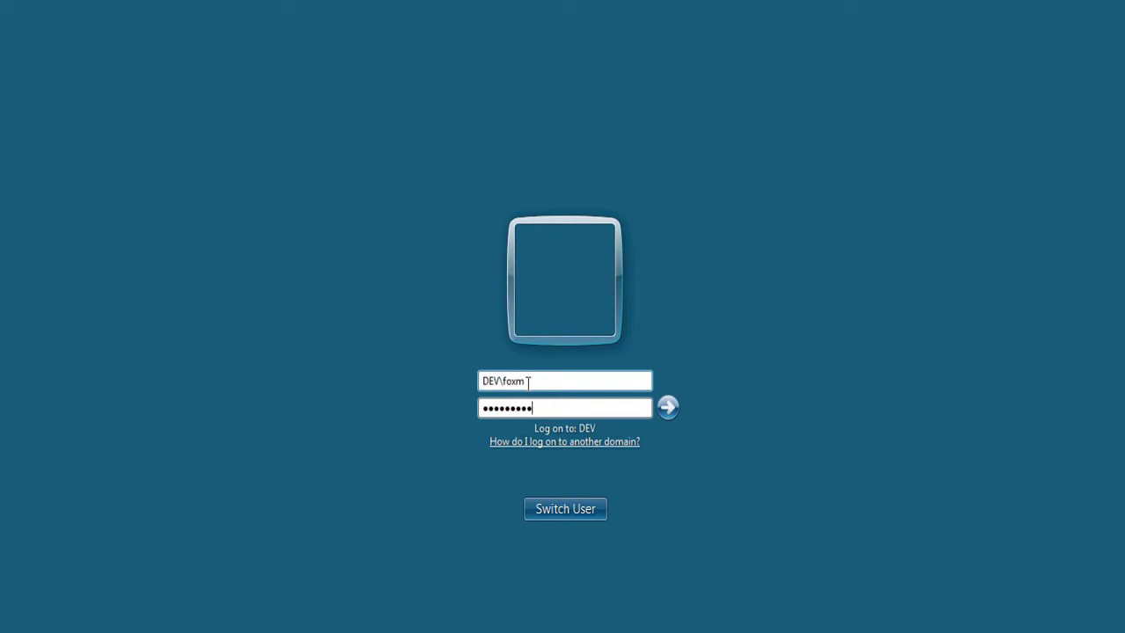
{"action": "key", "text": "Return"}
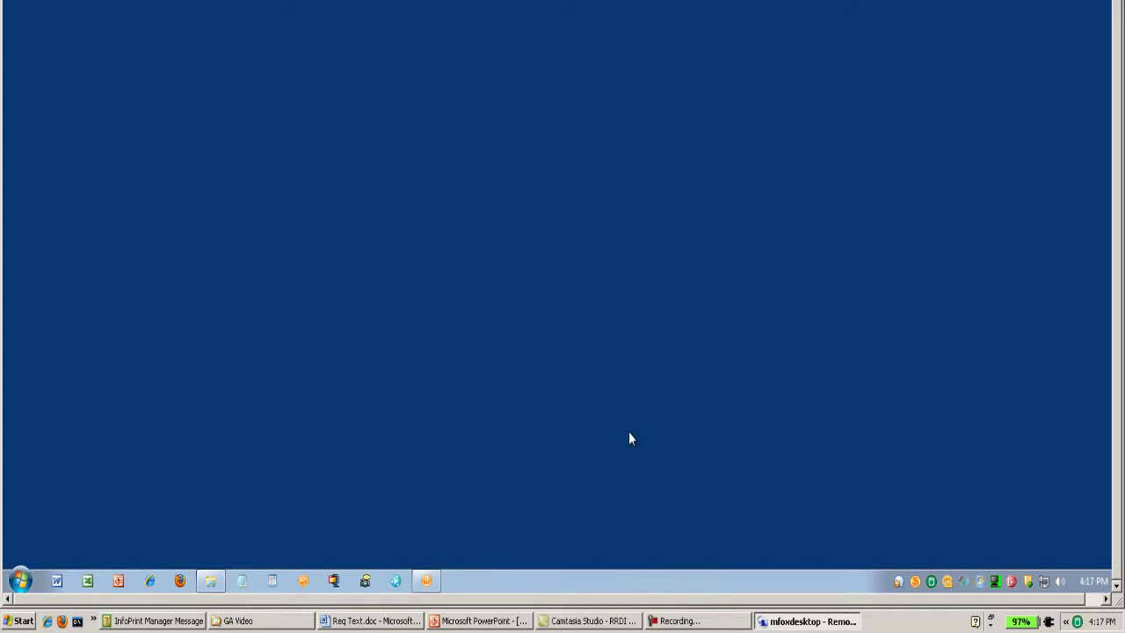
- Run launchpad.exe from the RRDI20GA folder to start the RRDI Deployment Launchpad
{"action": "left_click", "coordinate": [210, 580]}
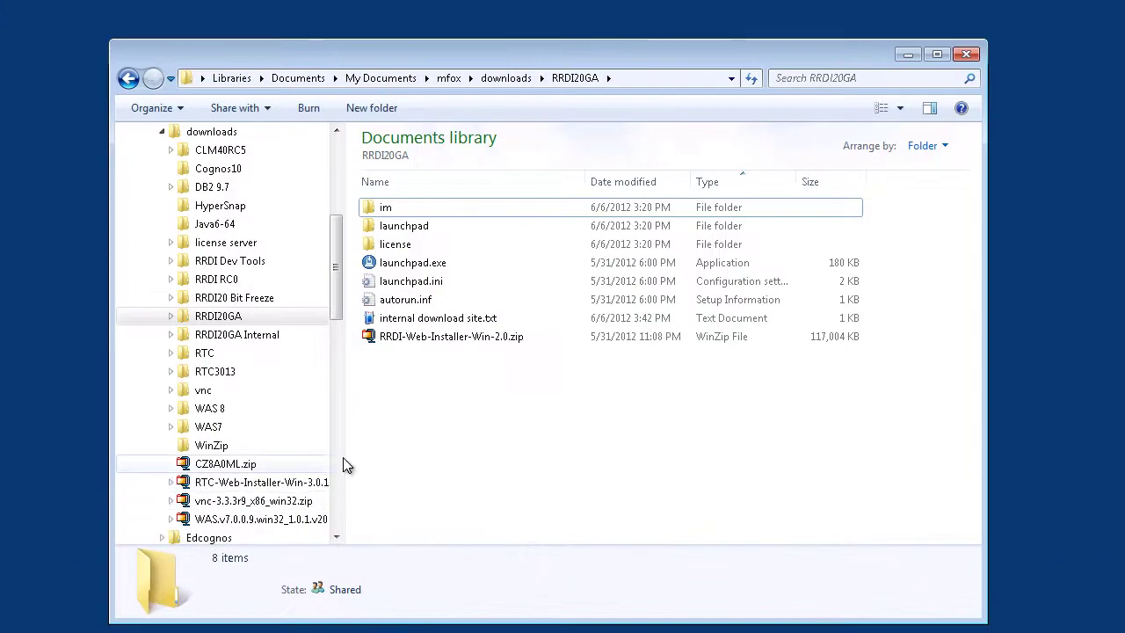
{"action": "left_click", "coordinate": [439, 264]}
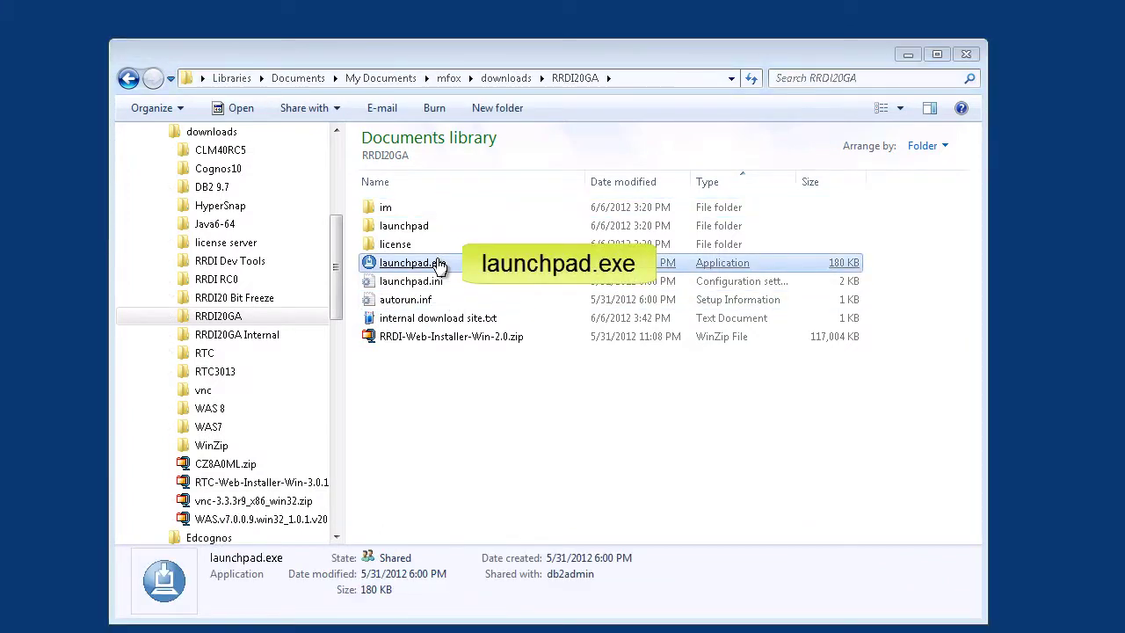
{"action": "double_click", "coordinate": [439, 264]}
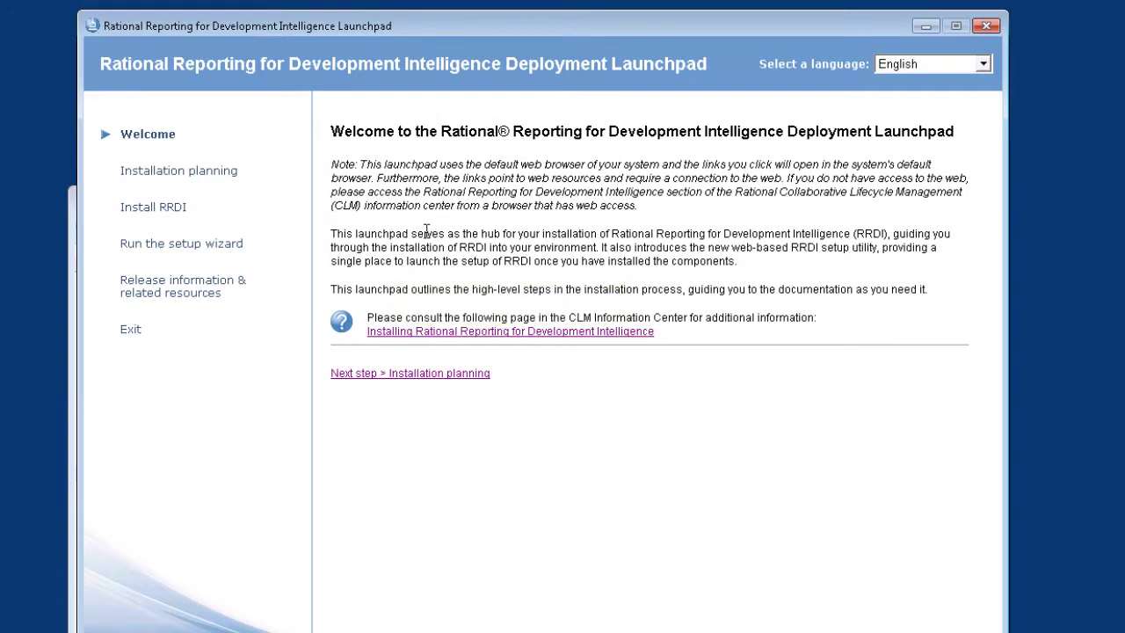
- Review Installation planning and the pre-install information checklist, then go to Install RRDI
{"action": "left_click", "coordinate": [227, 172]}
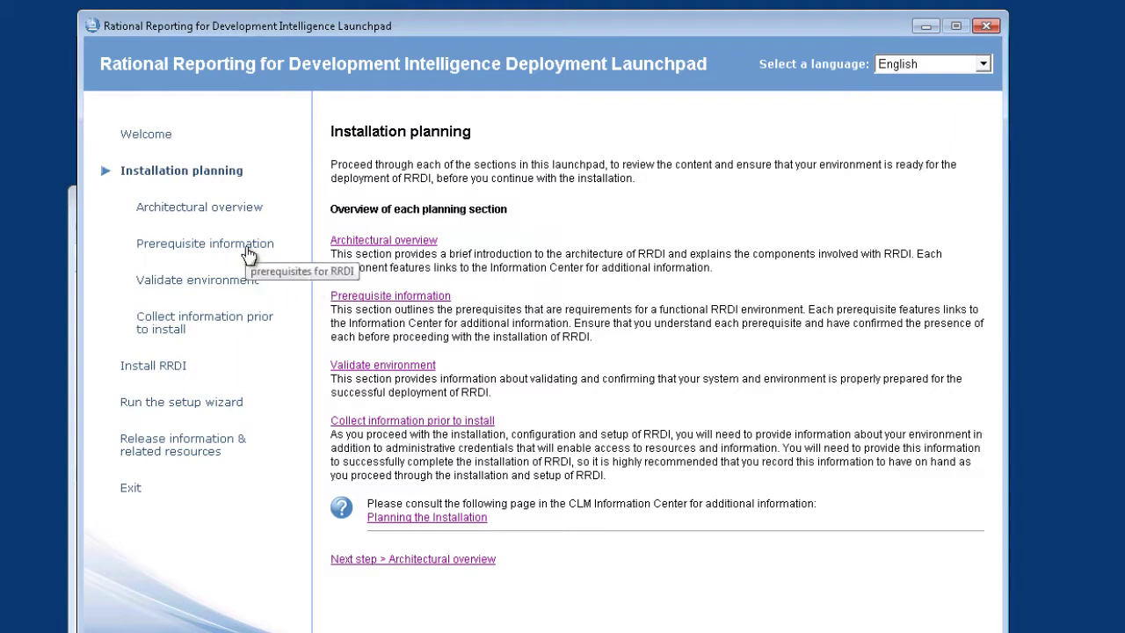
{"action": "left_click", "coordinate": [218, 319]}
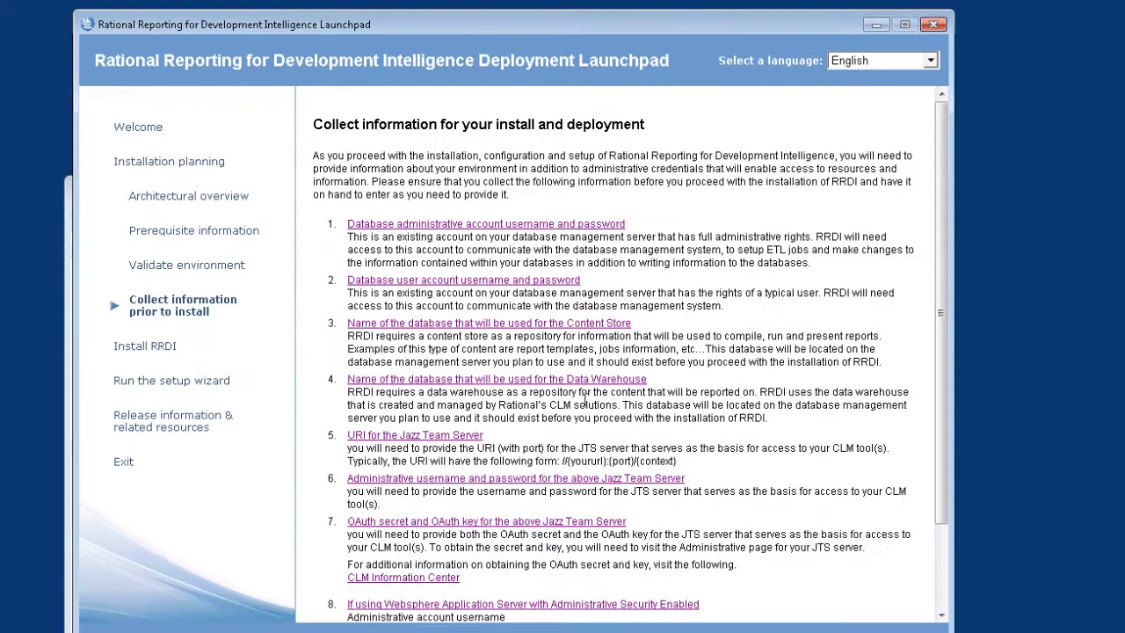
{"action": "mouse_move", "coordinate": [941, 221]}
{"action": "left_mouse_down"}
{"action": "mouse_move", "coordinate": [941, 320]}
{"action": "mouse_move", "coordinate": [943, 230]}
{"action": "left_mouse_up"}
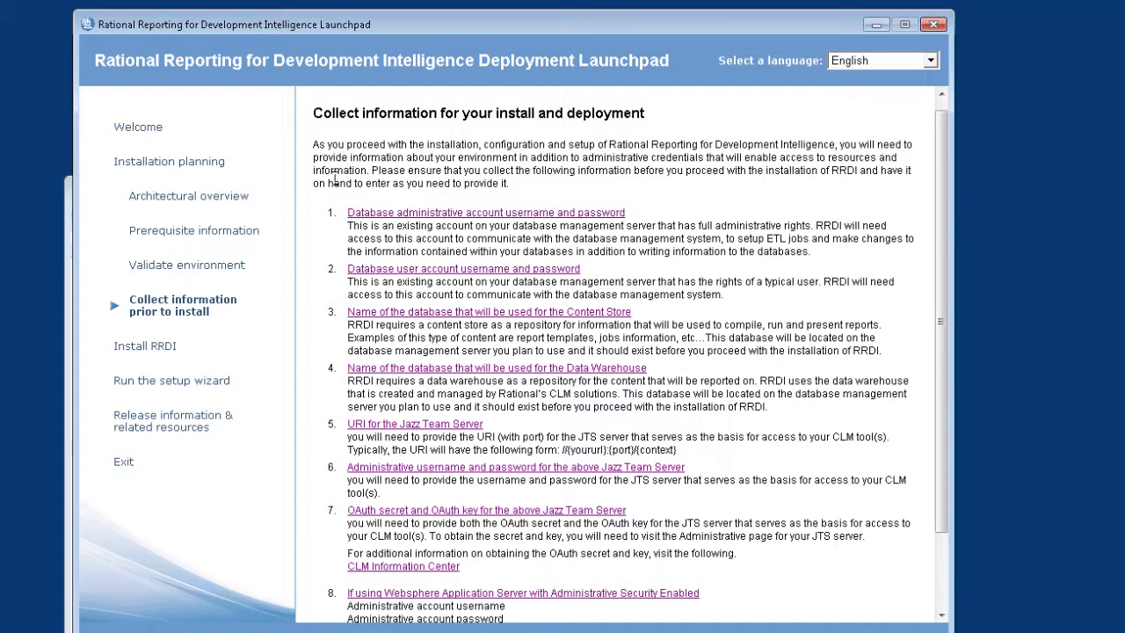
{"action": "left_click", "coordinate": [145, 346]}
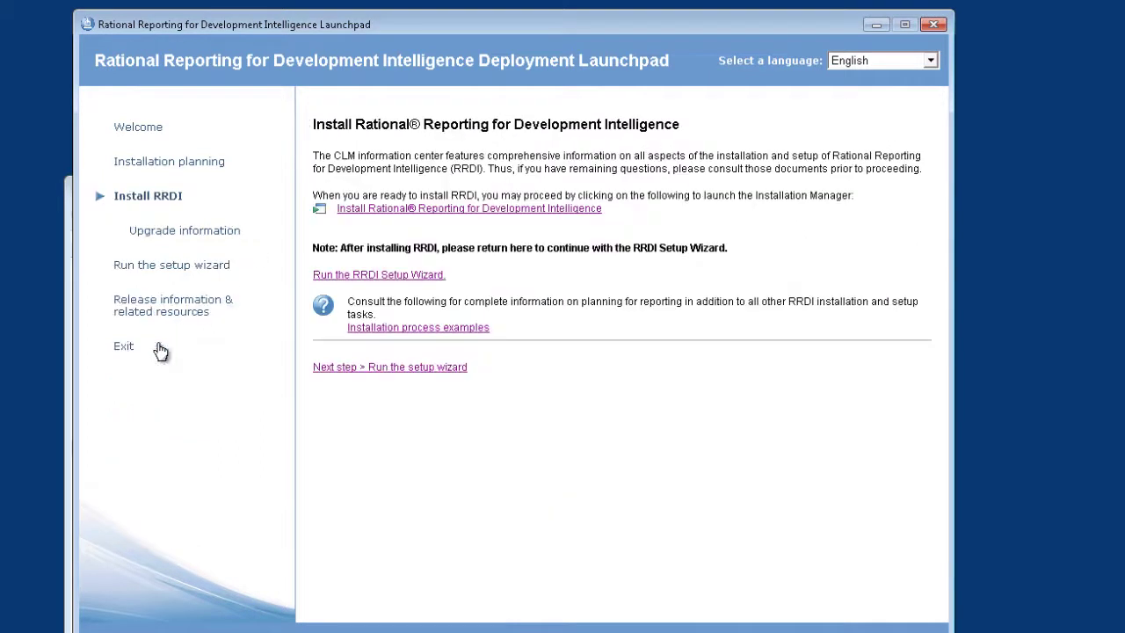
- Launch the Rational Reporting installer, allow network access, and sign in to jazz.net with your user name and password
{"action": "left_click", "coordinate": [411, 211]}
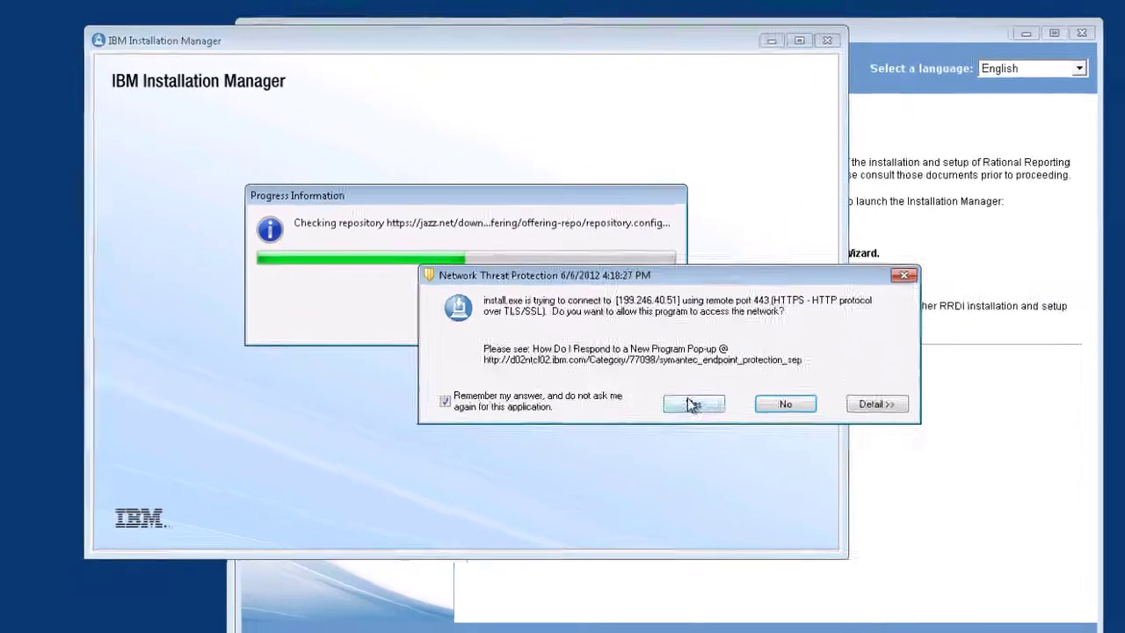
{"action": "left_click", "coordinate": [612, 344]}
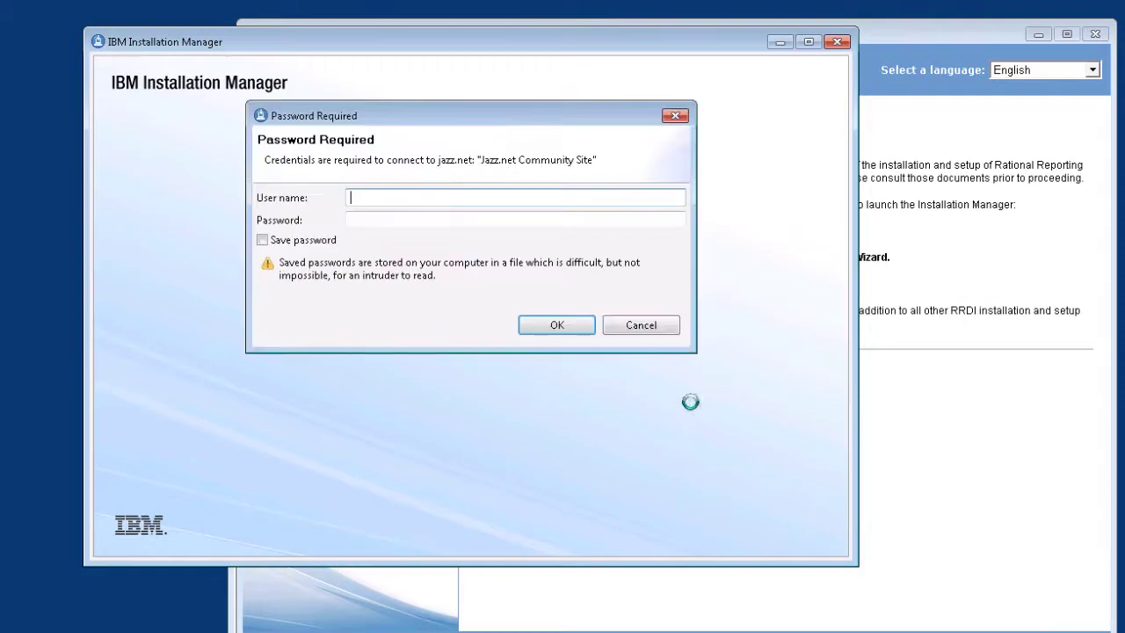
{"action": "type", "text": "foxm"}
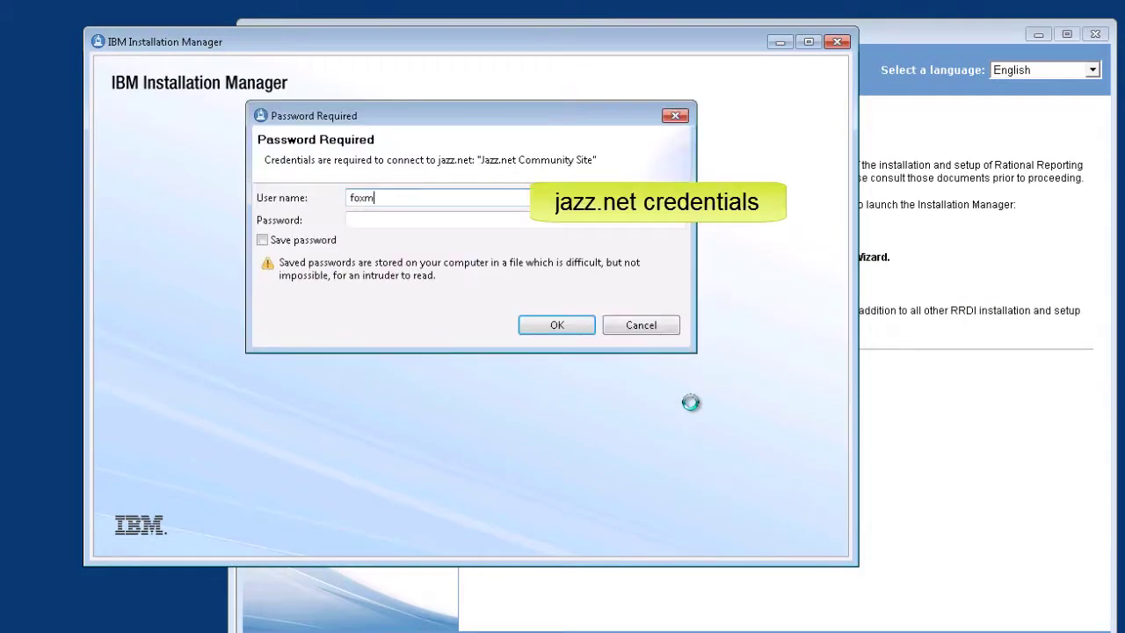
{"action": "key", "text": "Tab"}
{"action": "type", "text": "*********"}
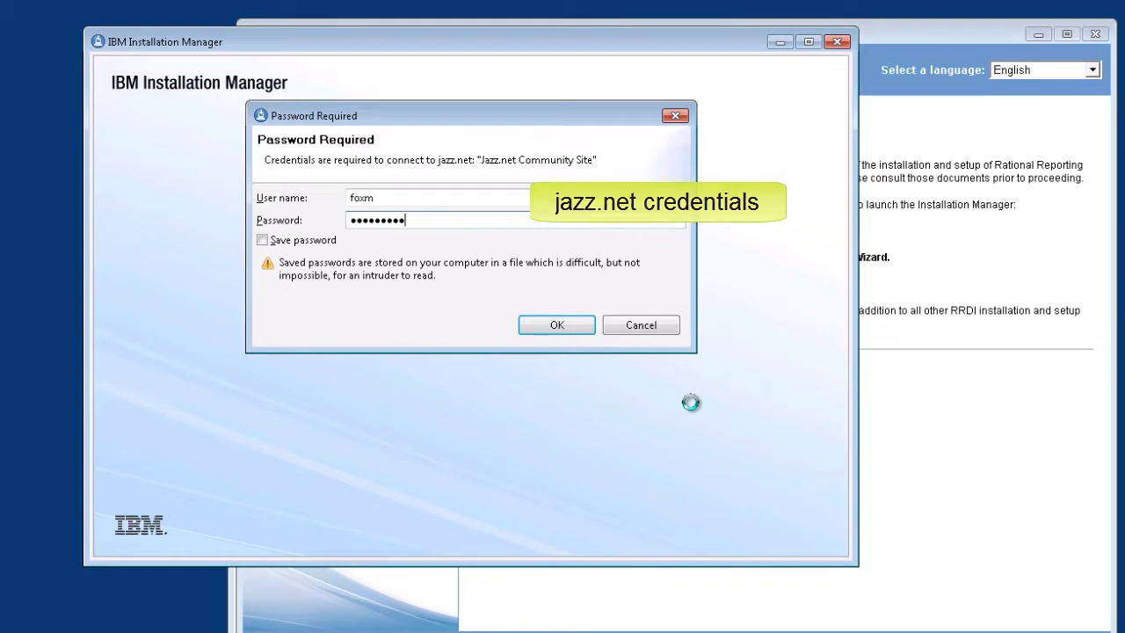
{"action": "key", "text": "Return"}
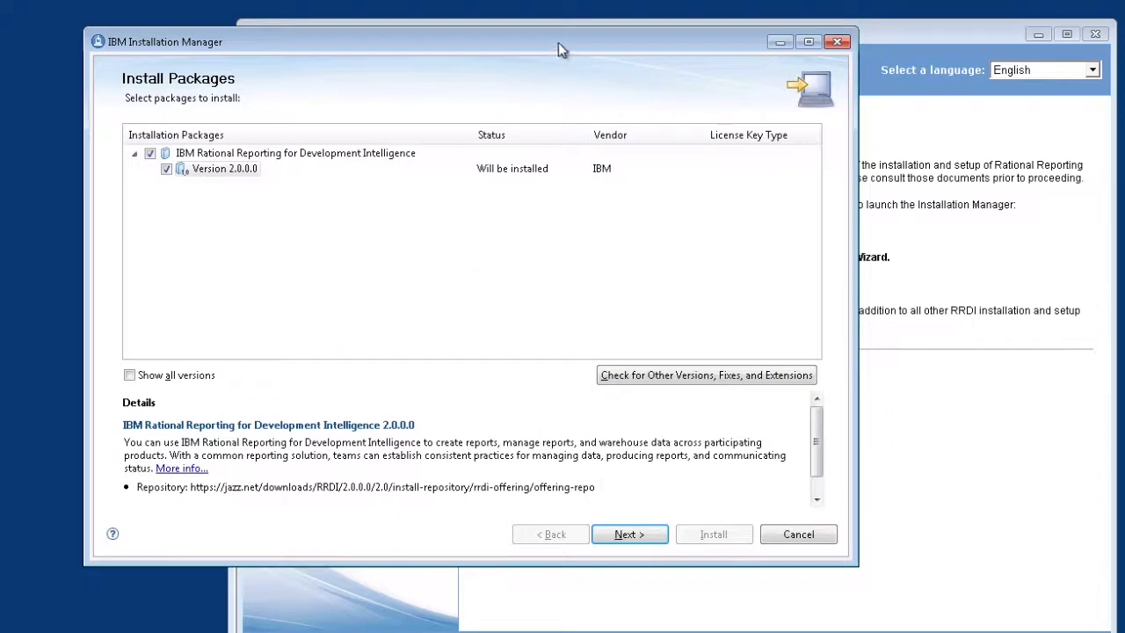
{"action": "left_click_drag", "start_coordinate": [558, 48], "coordinate": [580, 76]}
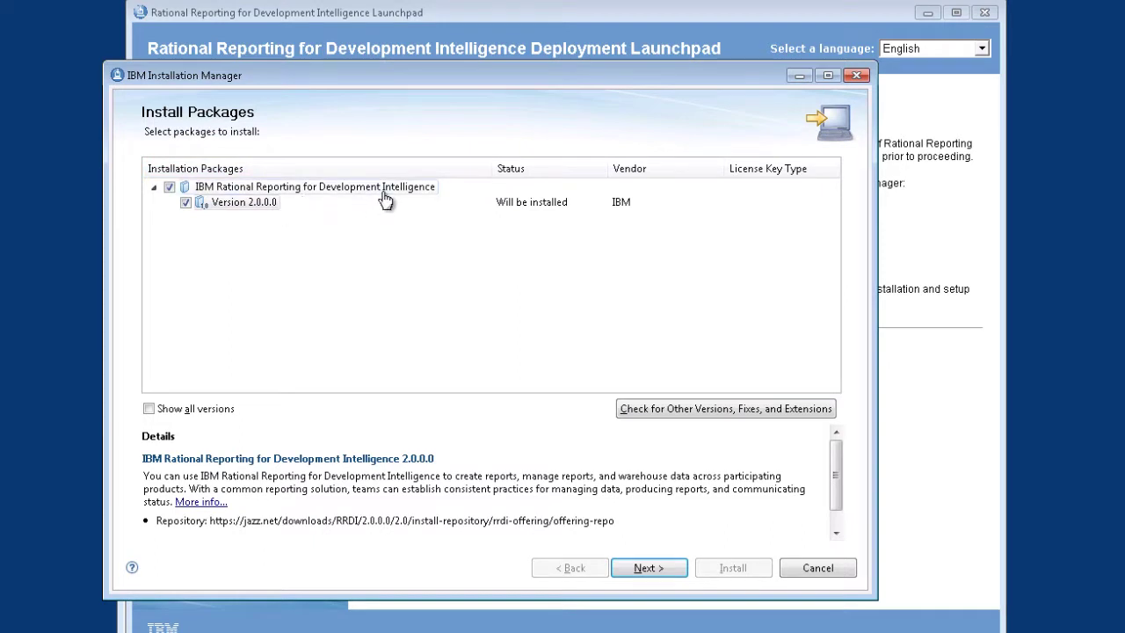
- Continue with RRDI 2.0.0.0 past the prerequisite check and accept the license agreement
{"action": "left_click", "coordinate": [647, 570]}
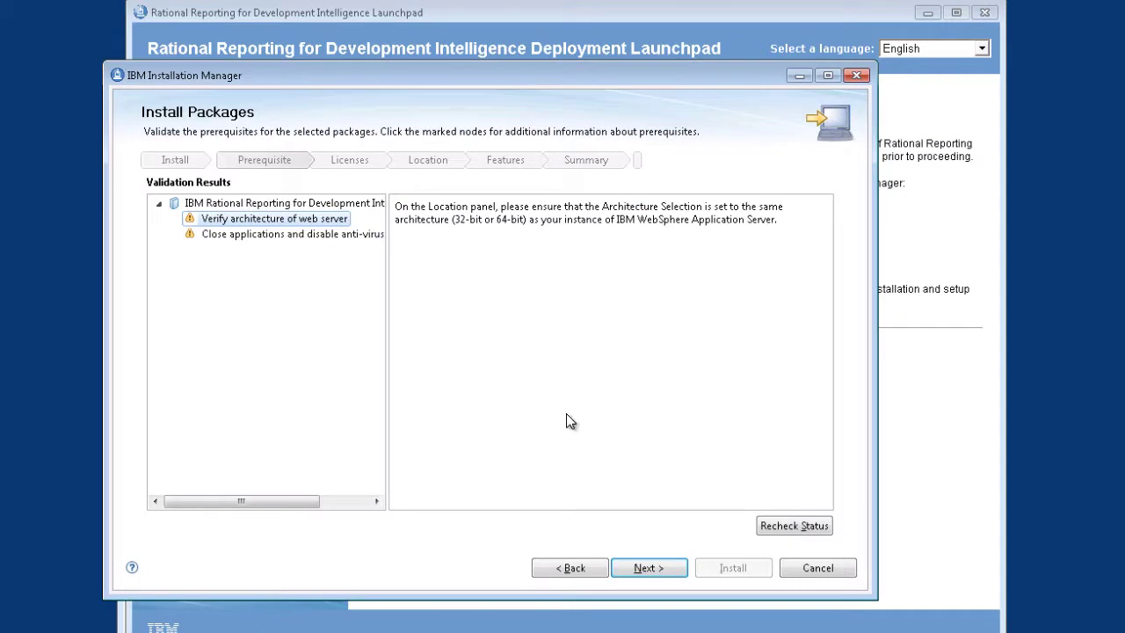
{"action": "left_click", "coordinate": [649, 569]}
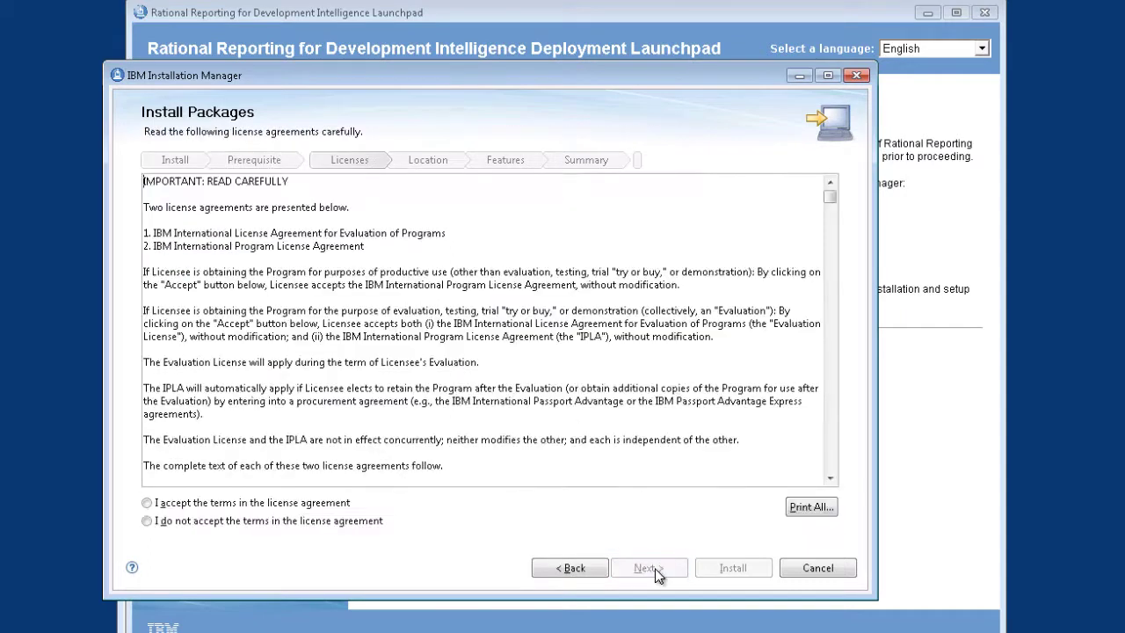
{"action": "mouse_move", "coordinate": [828, 201]}
{"action": "left_mouse_down"}
{"action": "mouse_move", "coordinate": [822, 398]}
{"action": "mouse_move", "coordinate": [826, 210]}
{"action": "left_mouse_up"}
{"action": "left_click", "coordinate": [150, 504]}
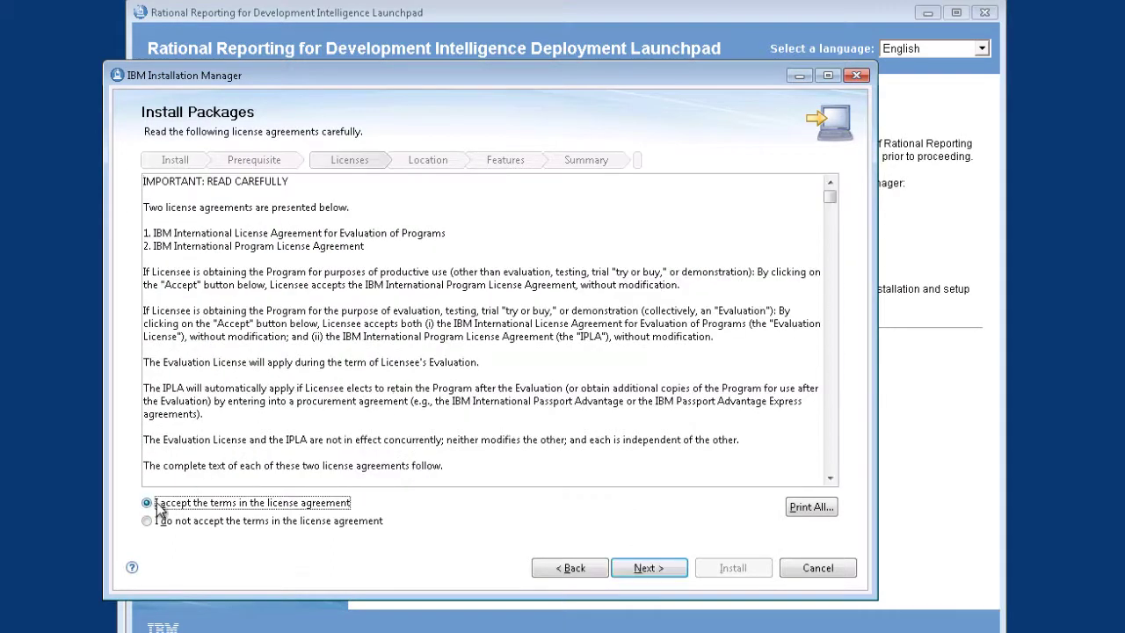
{"action": "left_click", "coordinate": [649, 569]}
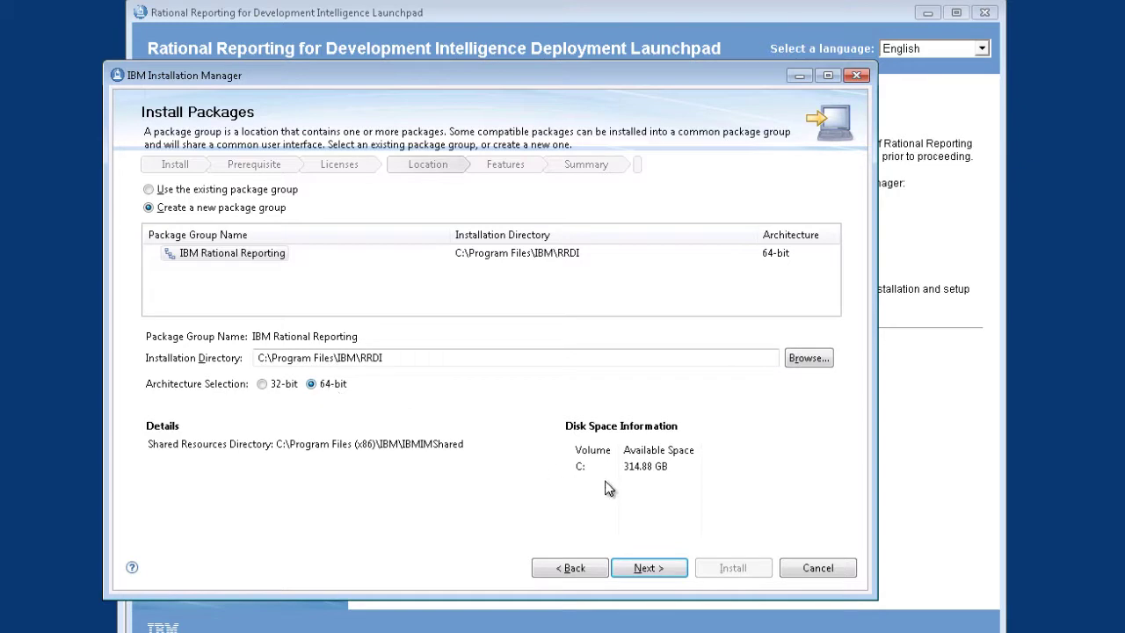
- Keep the default C:\Program Files\IBM\RRDI location, English translation and Rational Report Server feature
{"action": "left_click", "coordinate": [654, 573]}
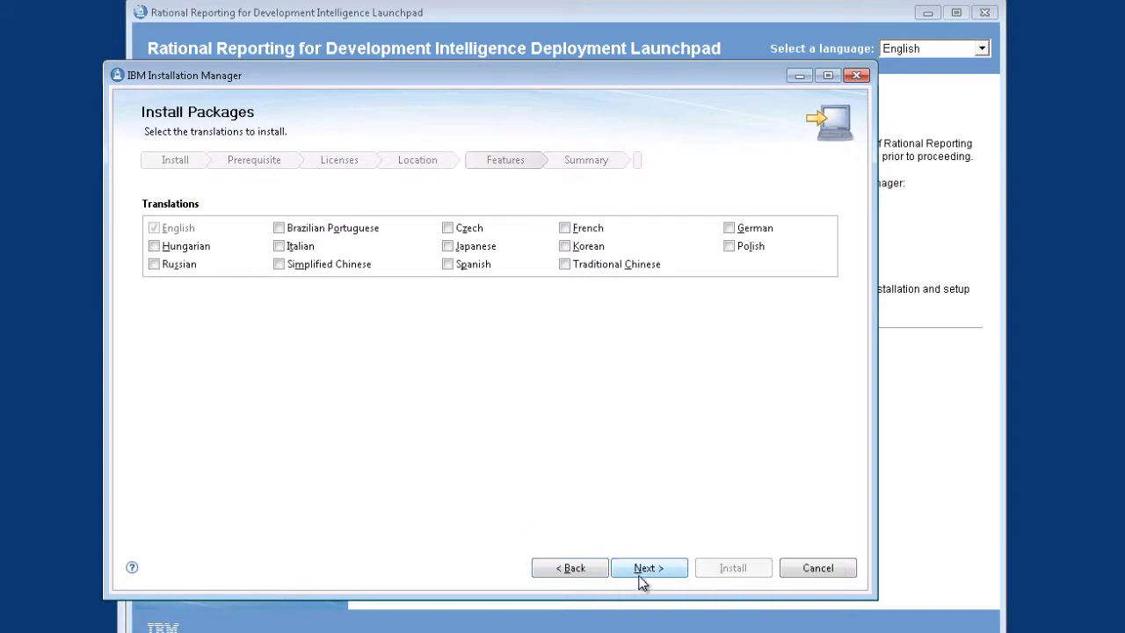
{"action": "left_click", "coordinate": [642, 572]}
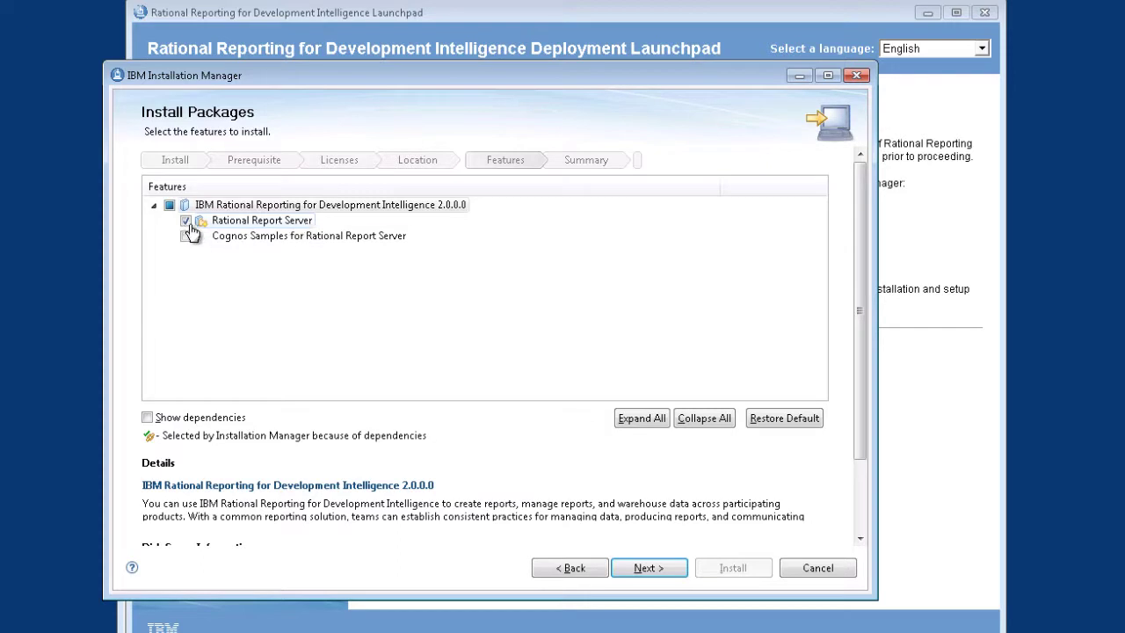
{"action": "left_click", "coordinate": [644, 569]}
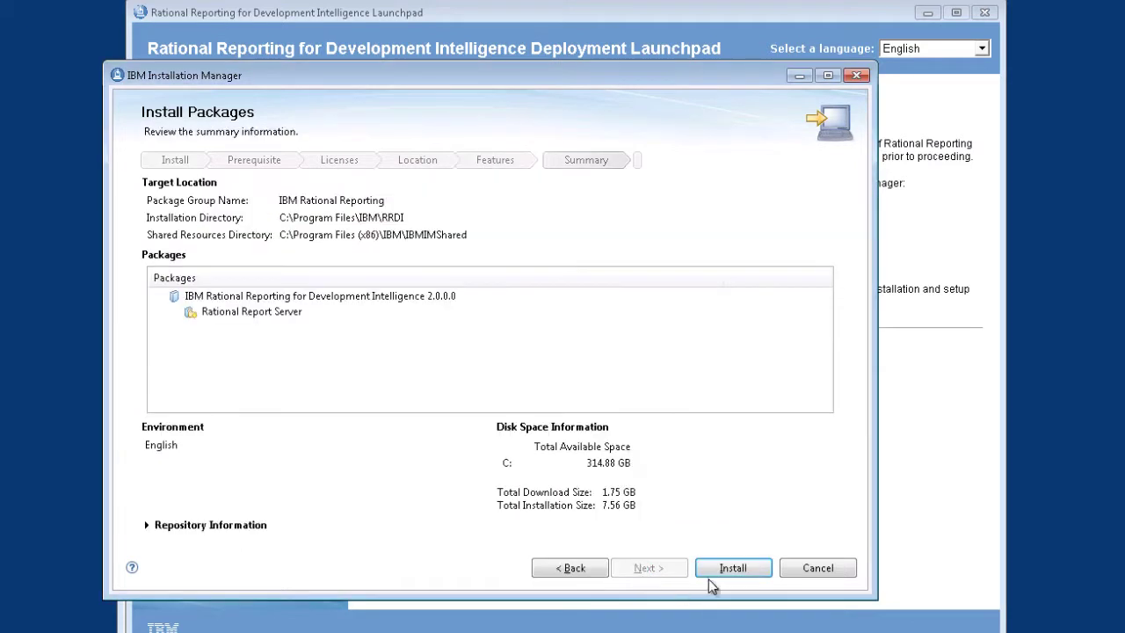
- Install Rational Report Server with None set to start afterwards, then exit the launchpad
{"action": "left_click", "coordinate": [733, 569]}
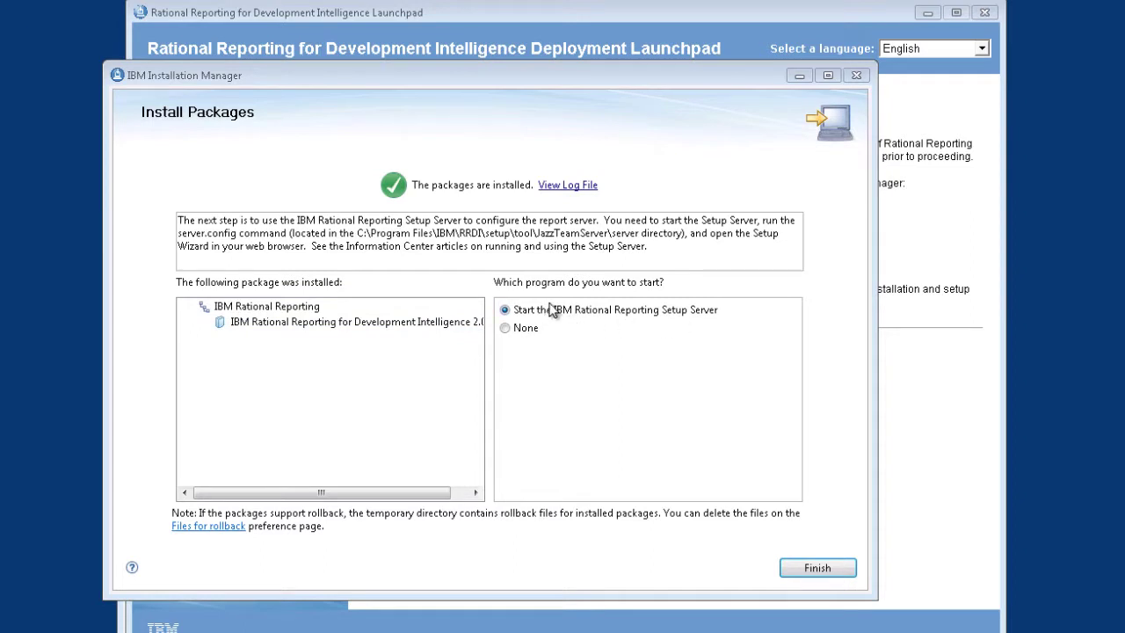
{"action": "left_click", "coordinate": [511, 334]}
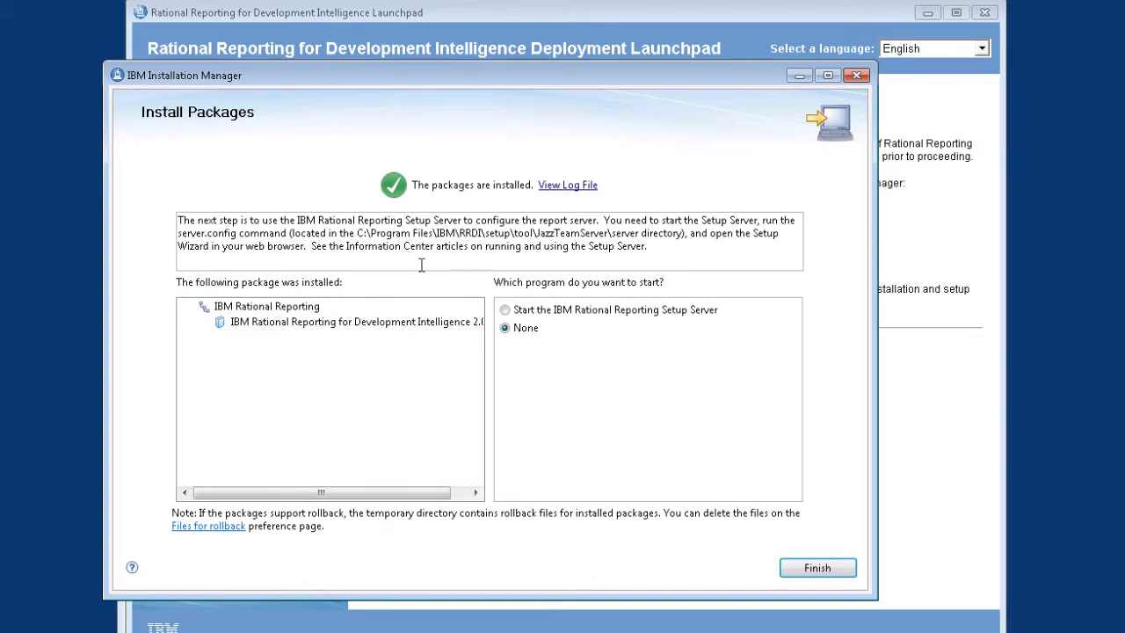
{"action": "left_click", "coordinate": [812, 568]}
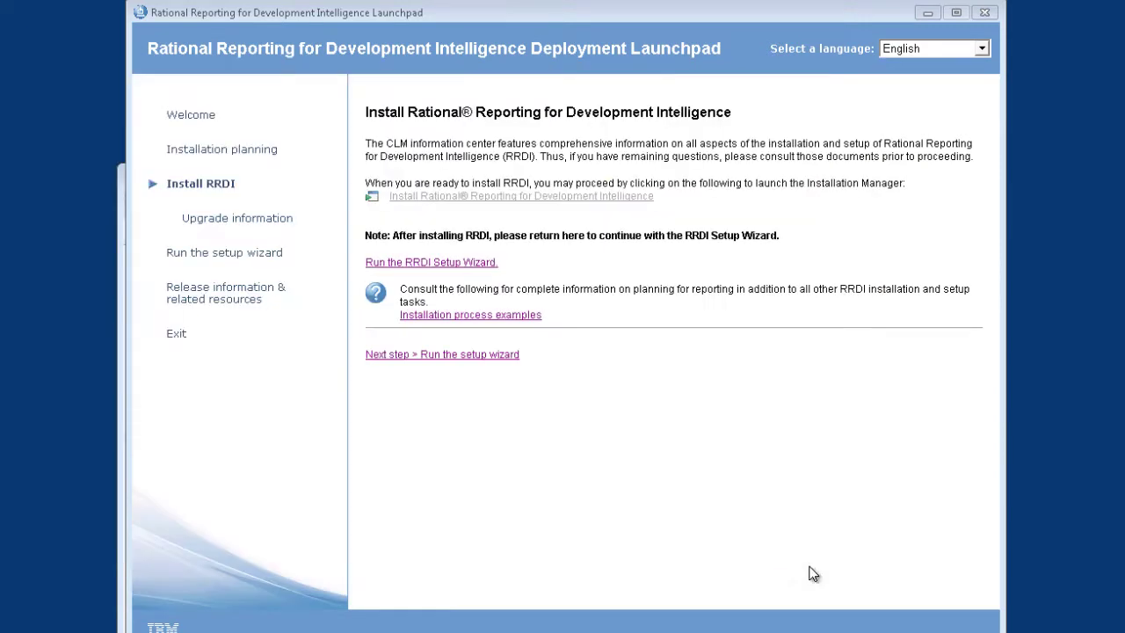
{"action": "left_click", "coordinate": [177, 336]}
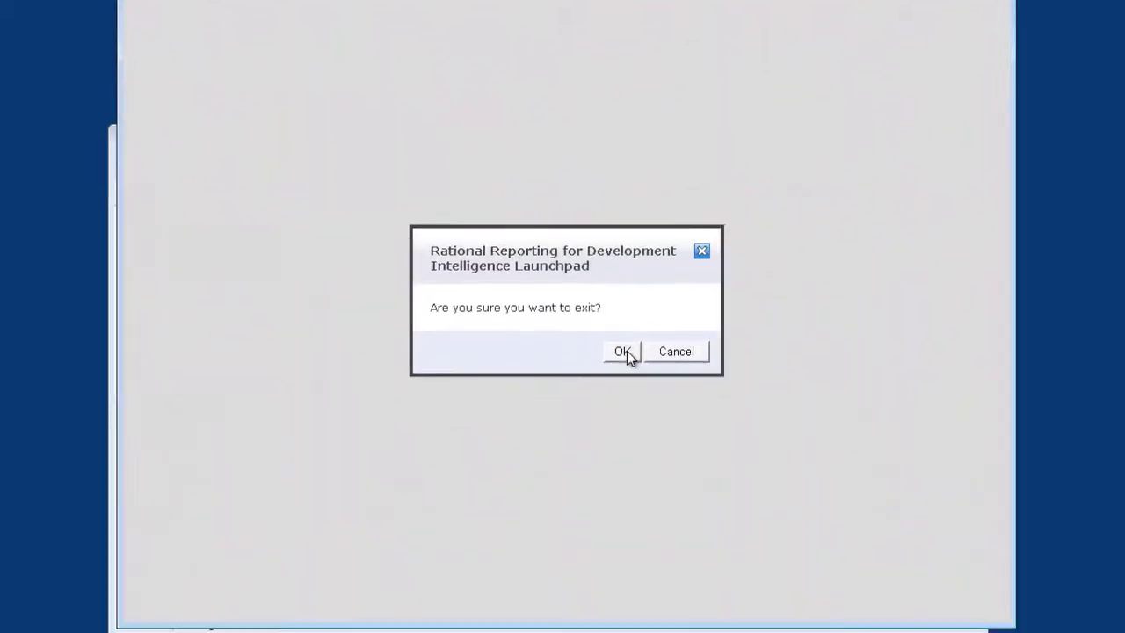
{"action": "left_click", "coordinate": [624, 361]}
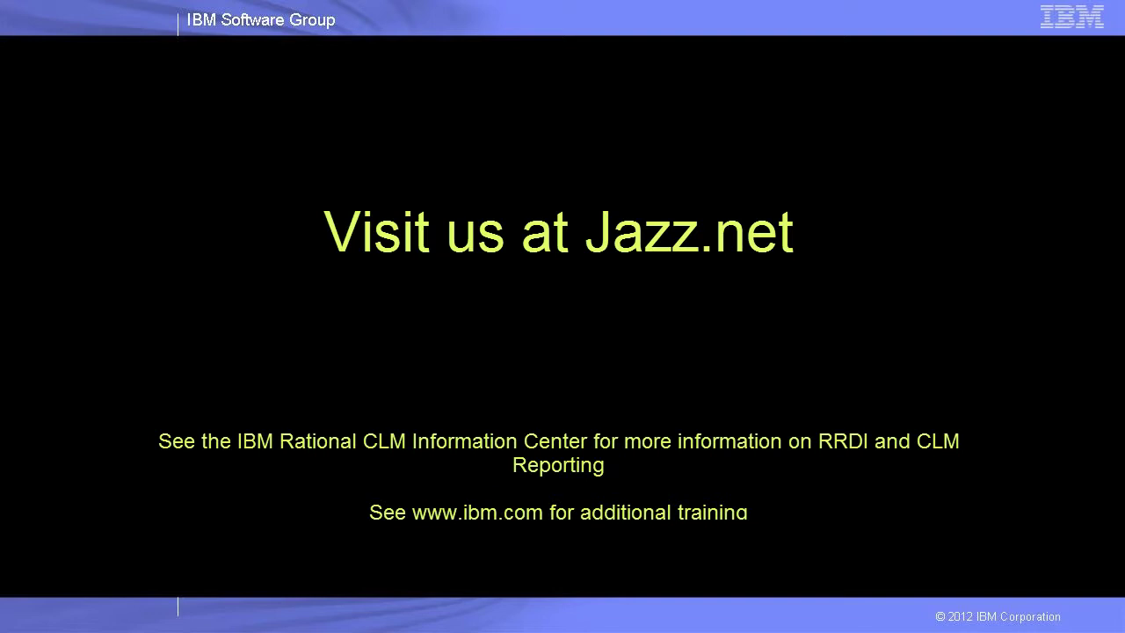